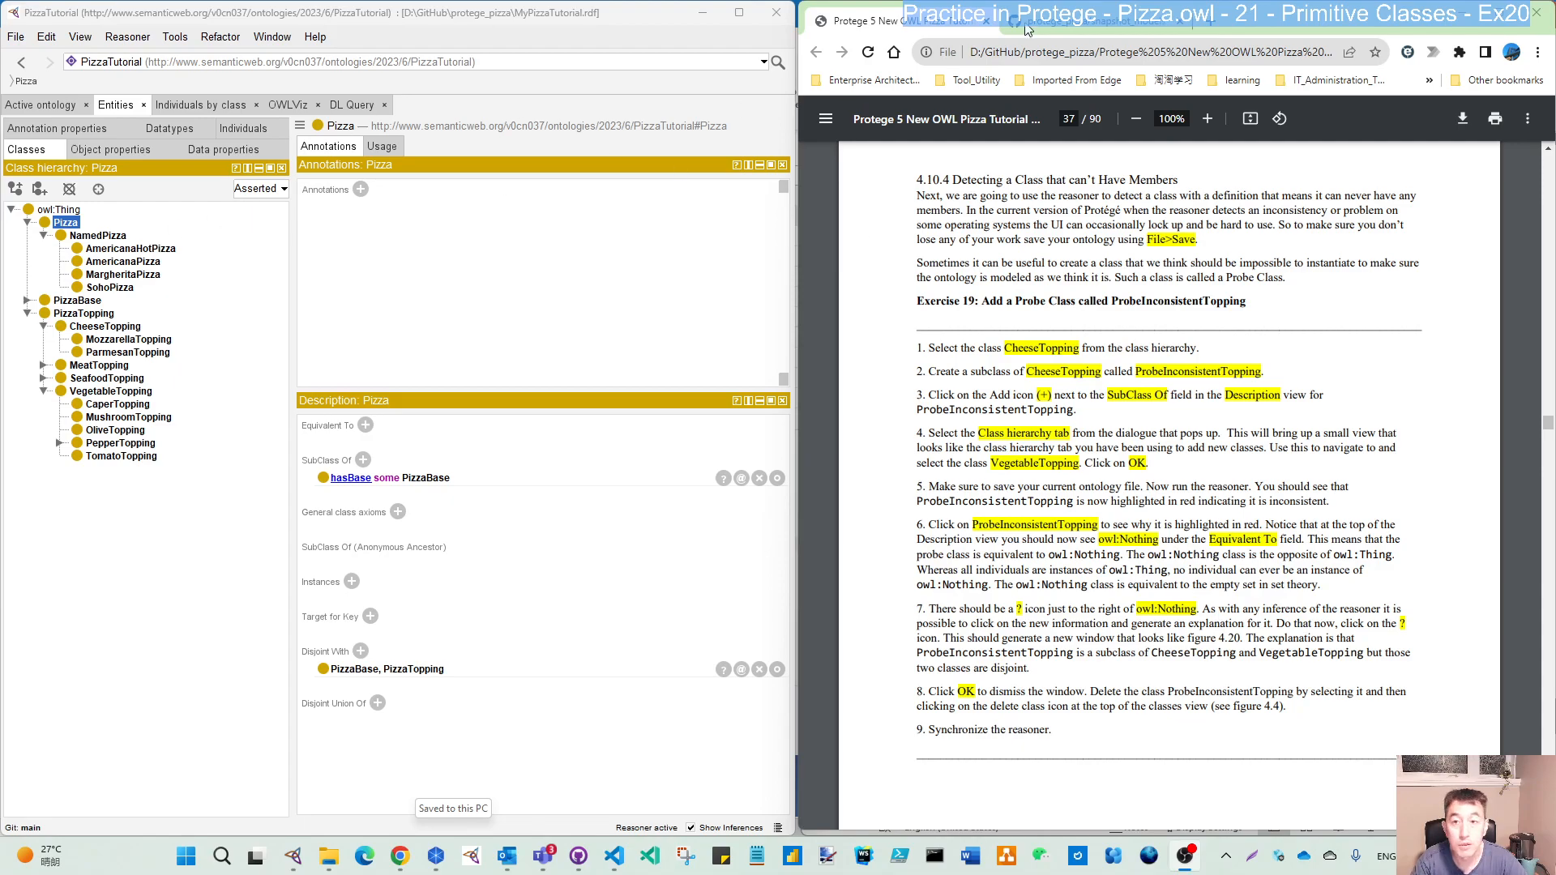
Step: Check the snapshot_models folder of the protege_pizza repository, and go to Exercise 20 in the Protege tutorial PDF
click(1121, 28)
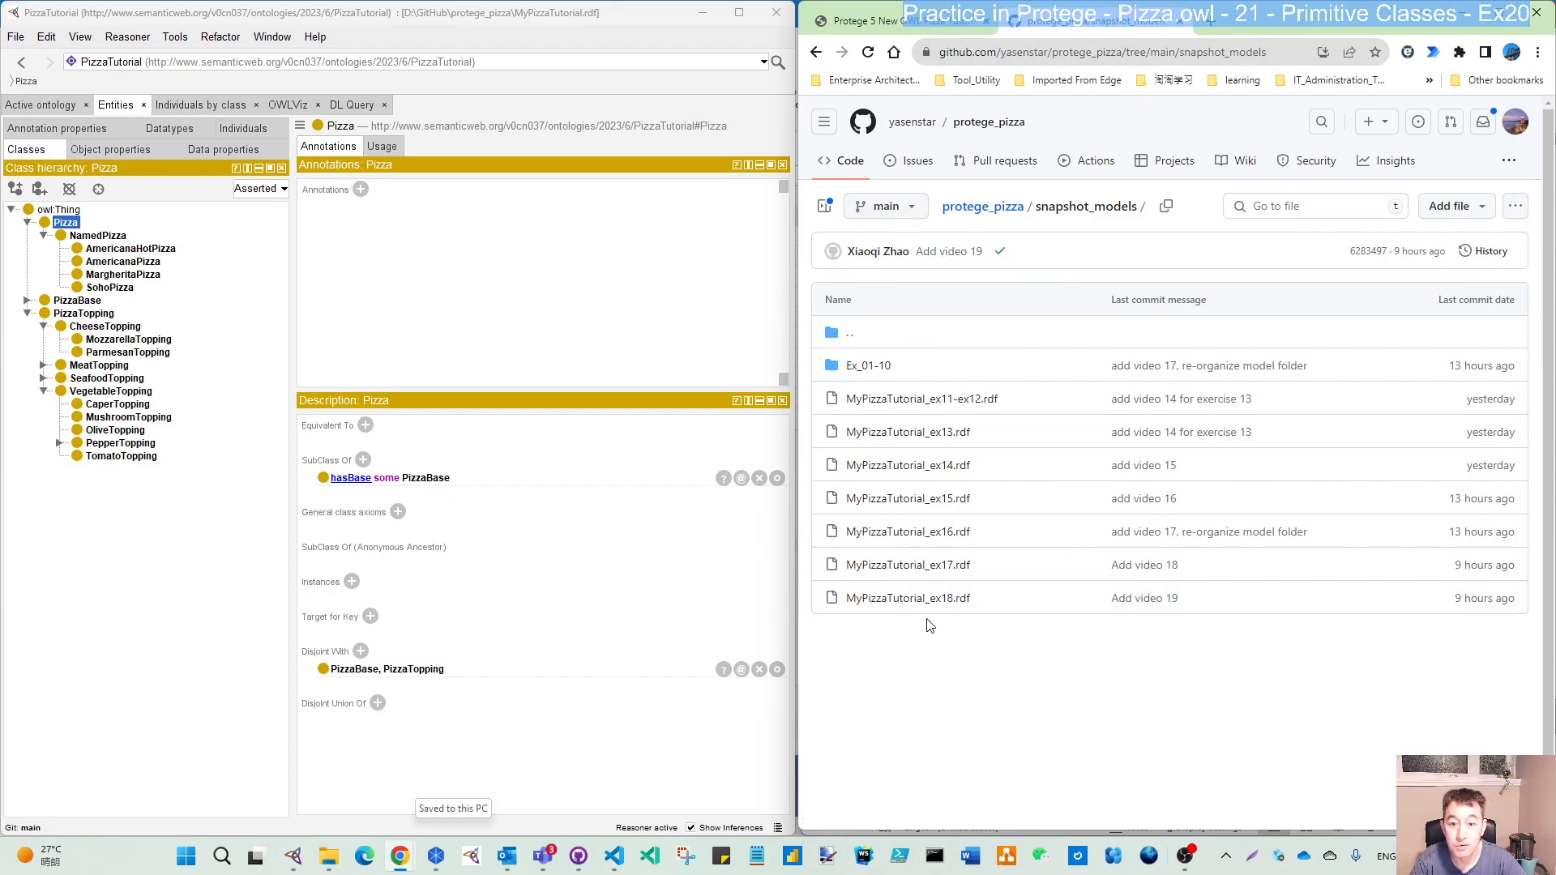
click(949, 28)
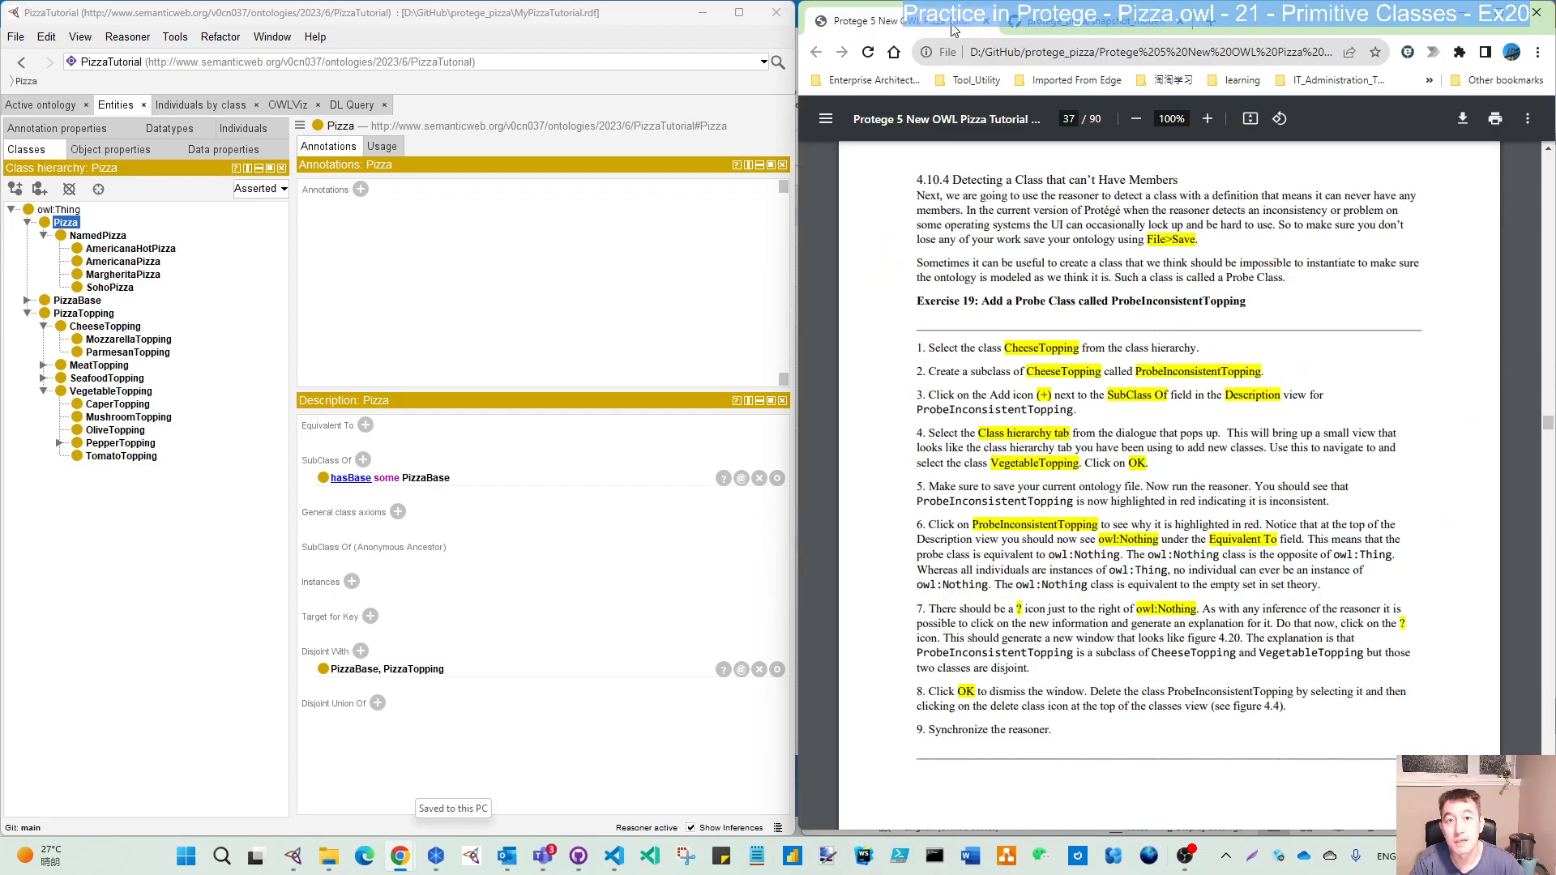
scroll(972, 450, down, 5)
scroll(972, 450, down, 9)
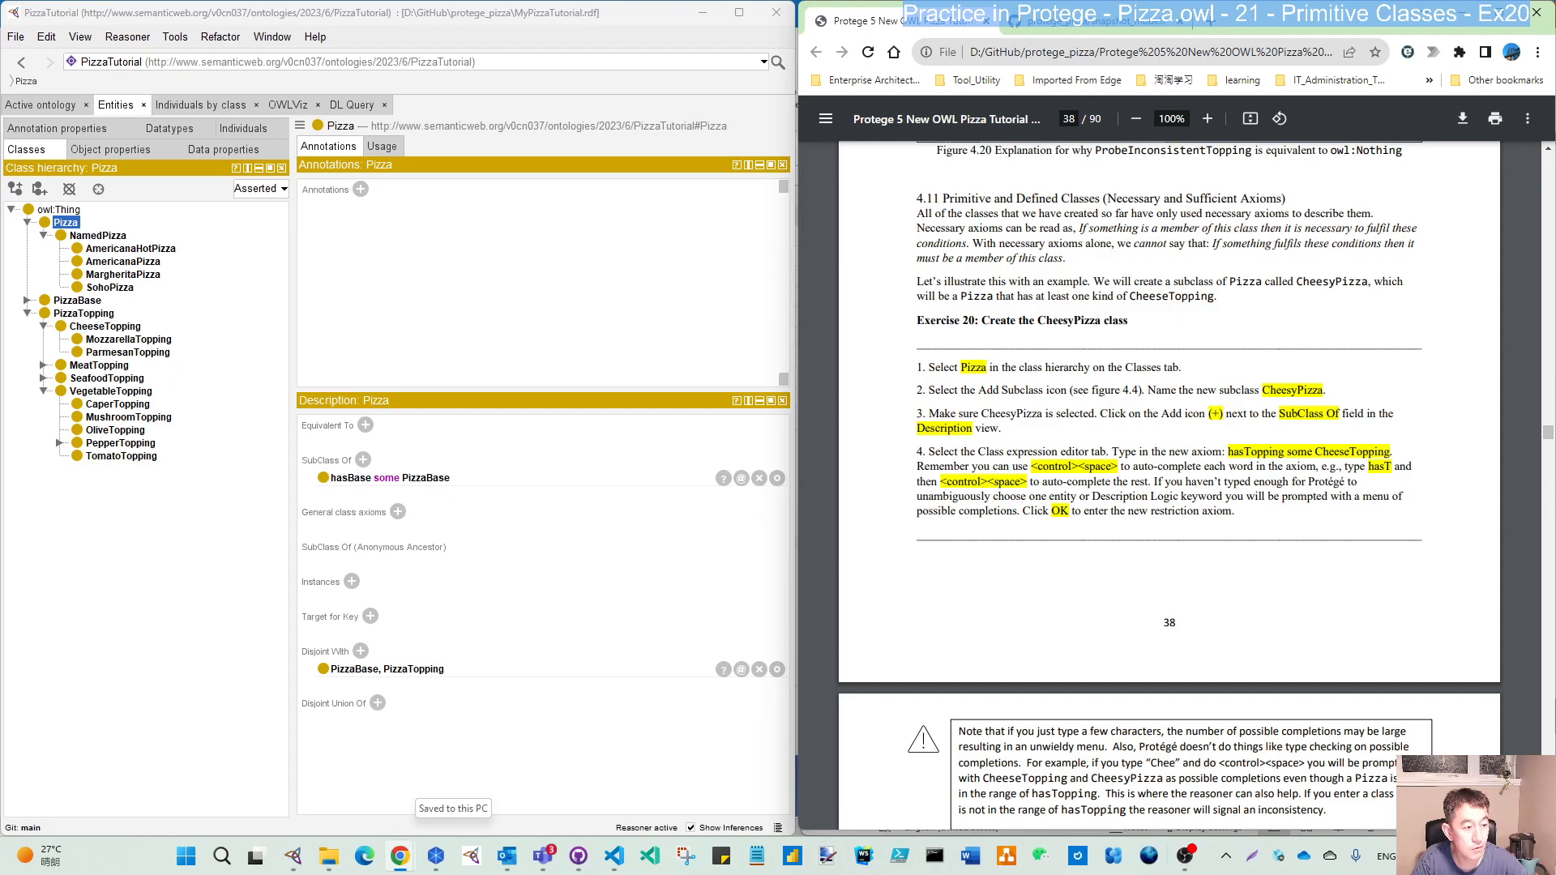
Step: Switch to the PowerPoint slide and move the check mark from Primitive Classes/Sufficient Restrictions to Defined Classes/Necessary Restrictions
key(alt+Tab)
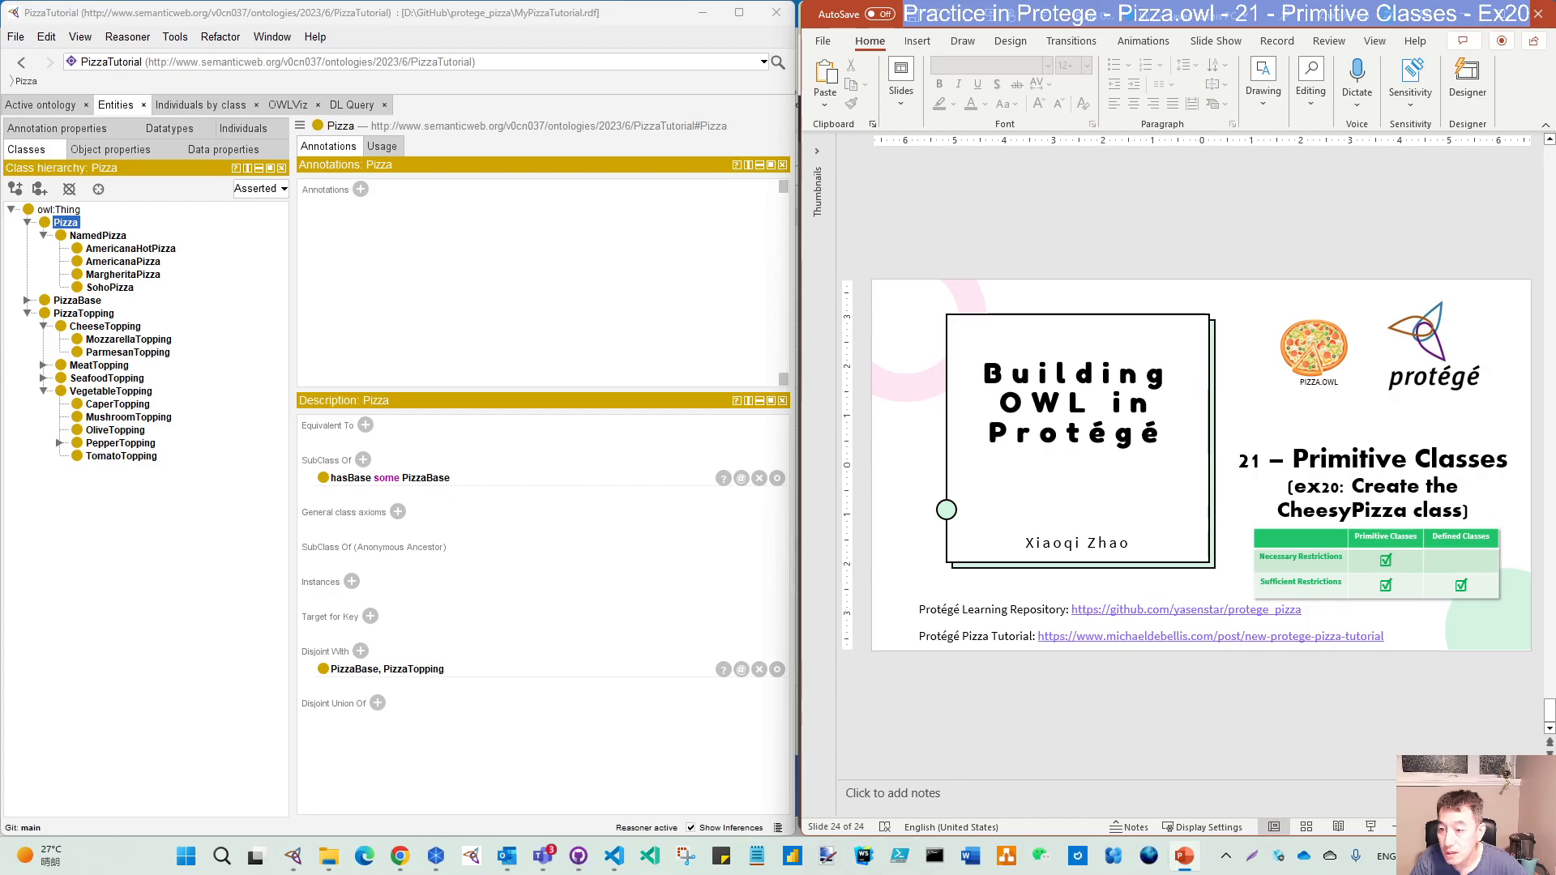
click(1487, 828)
click(1488, 828)
click(1488, 827)
drag(1402, 771, 1458, 770)
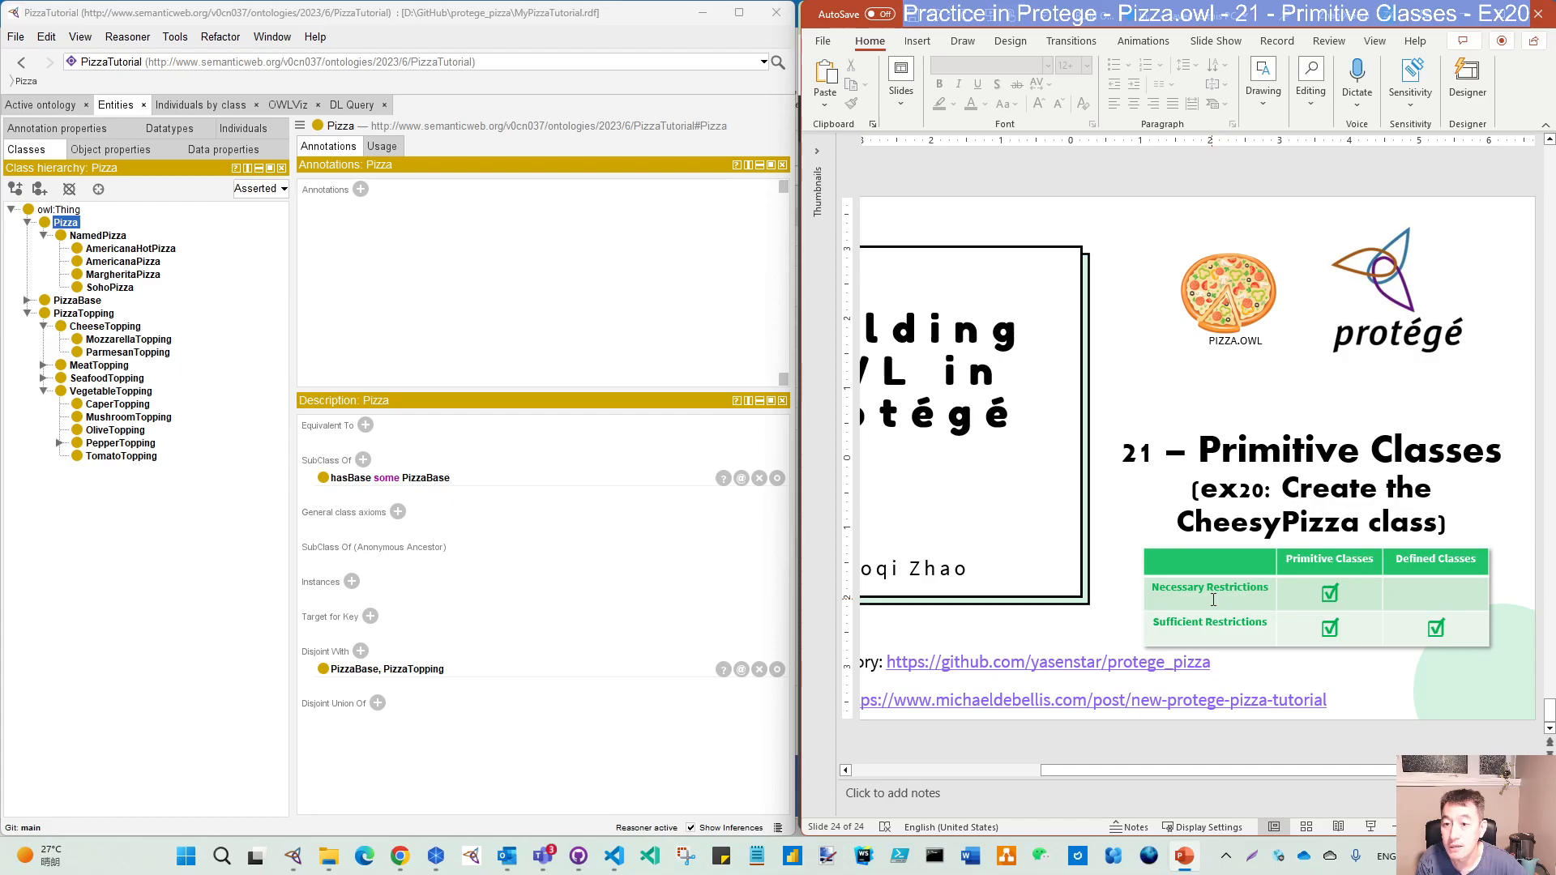
click(1336, 630)
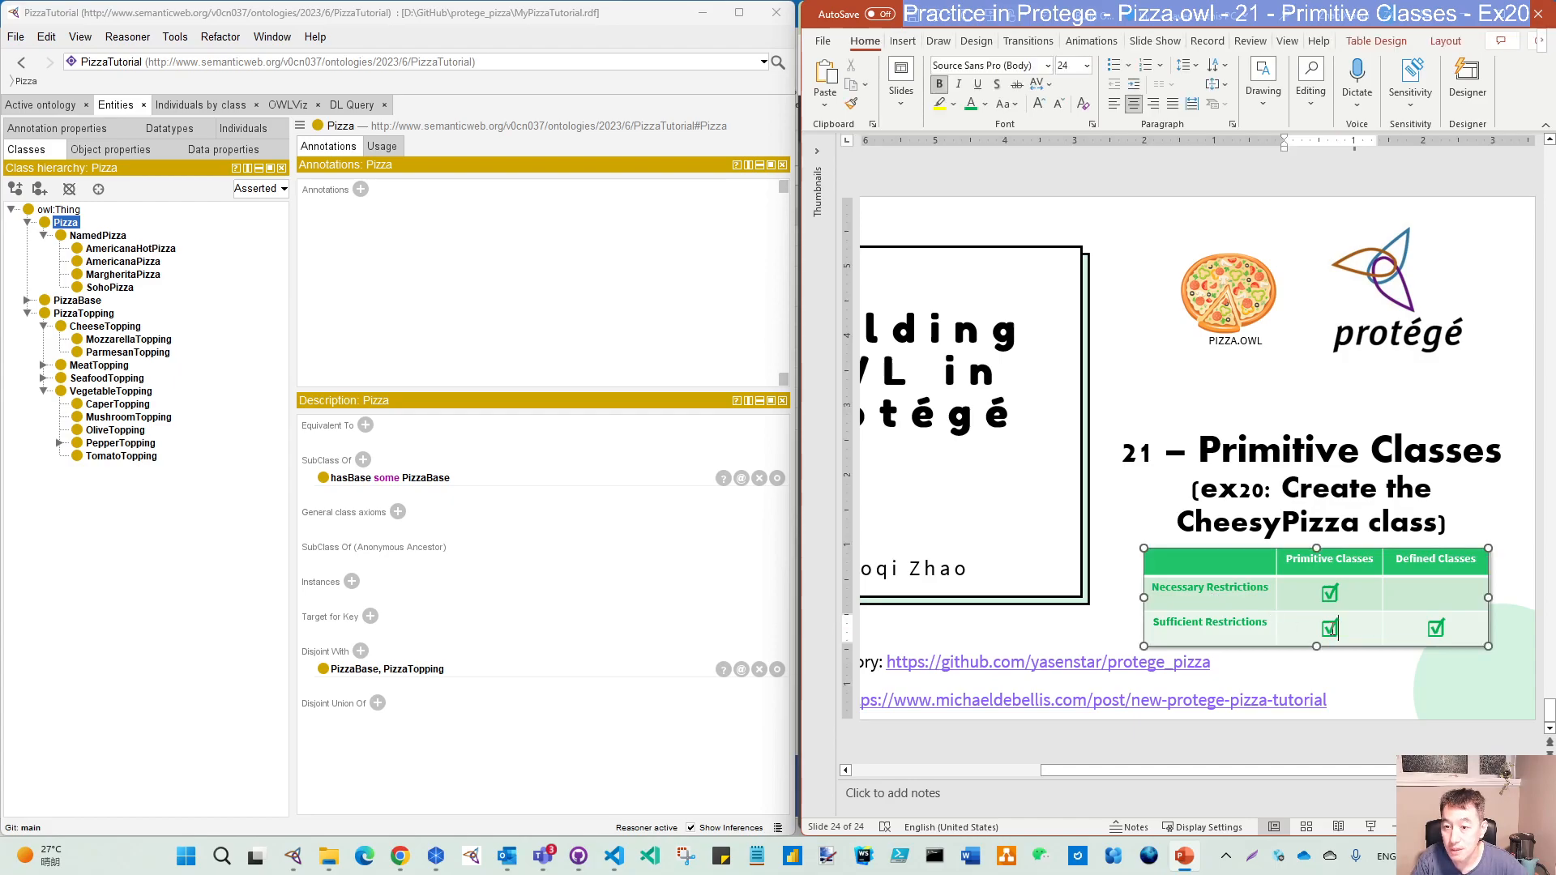
double_click(1341, 630)
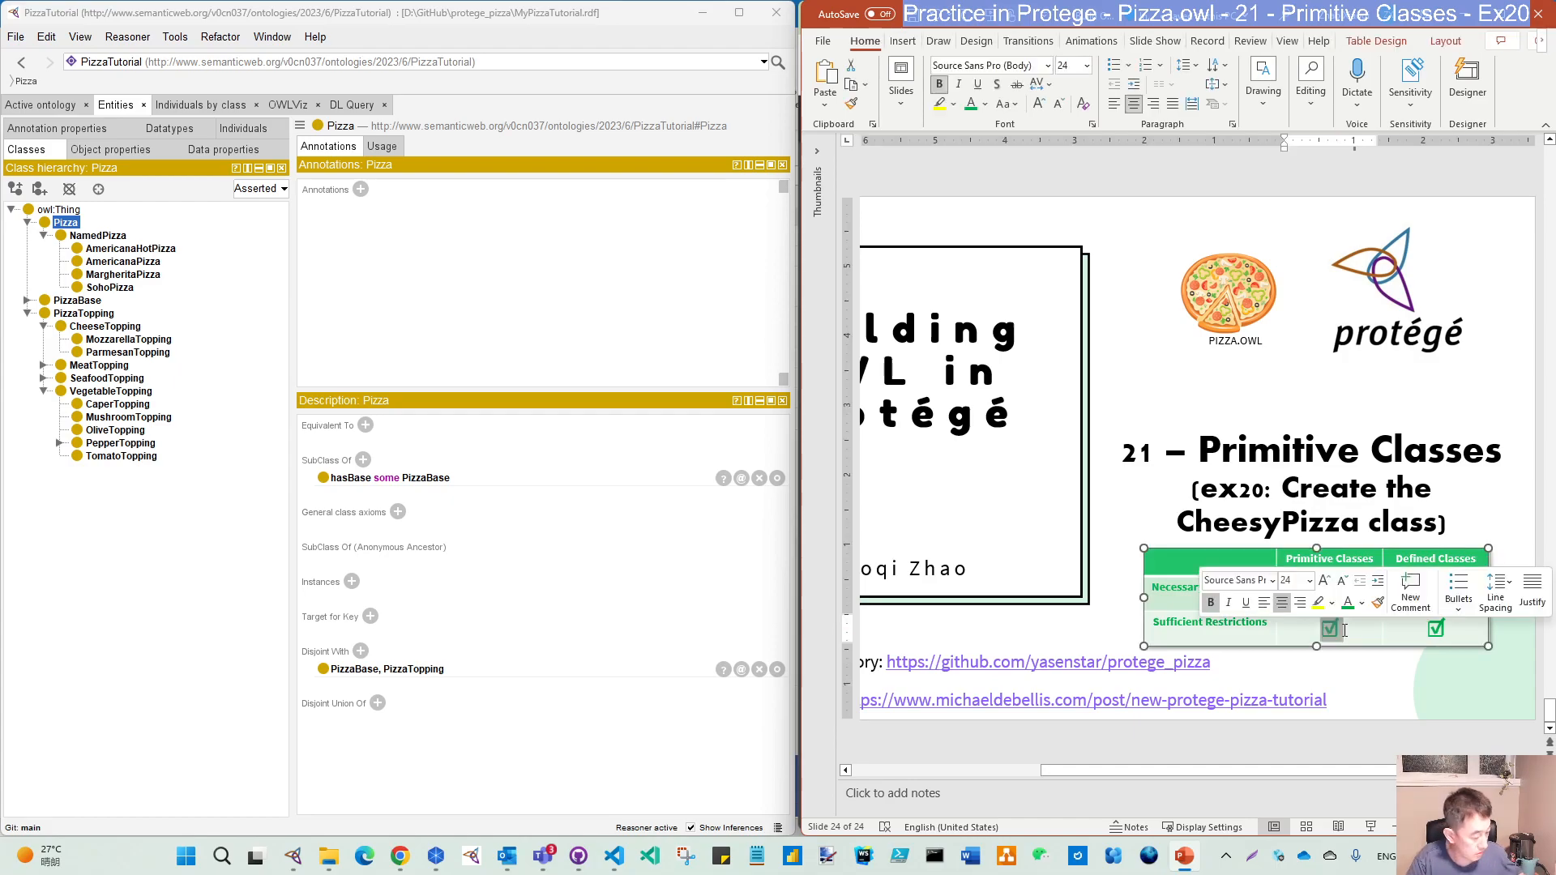
key(ctrl+x)
click(1449, 600)
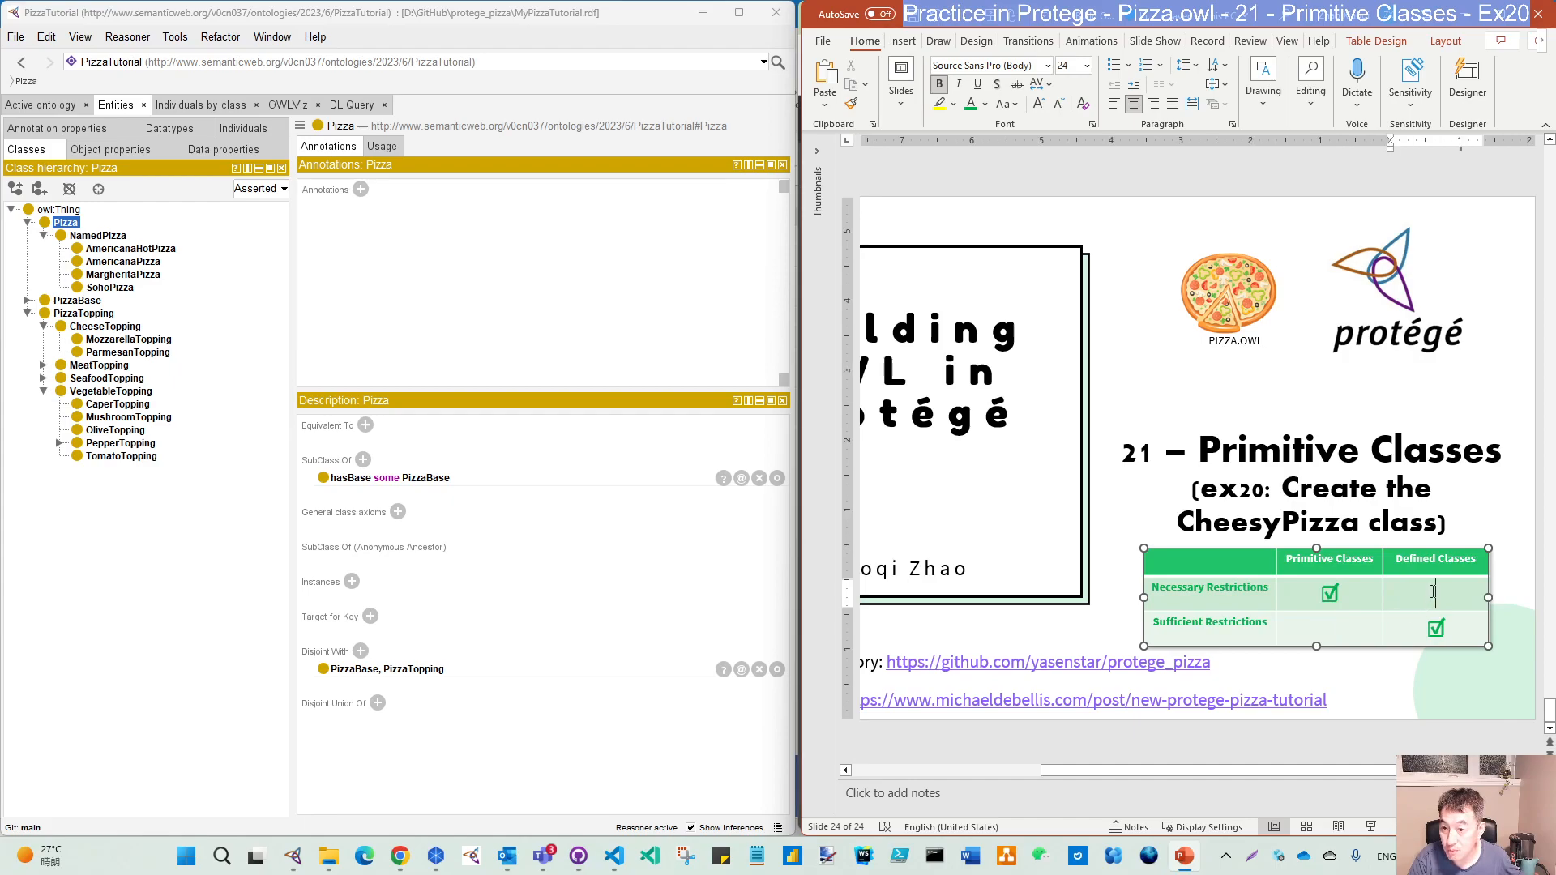
key(ctrl+v)
key(BackSpace)
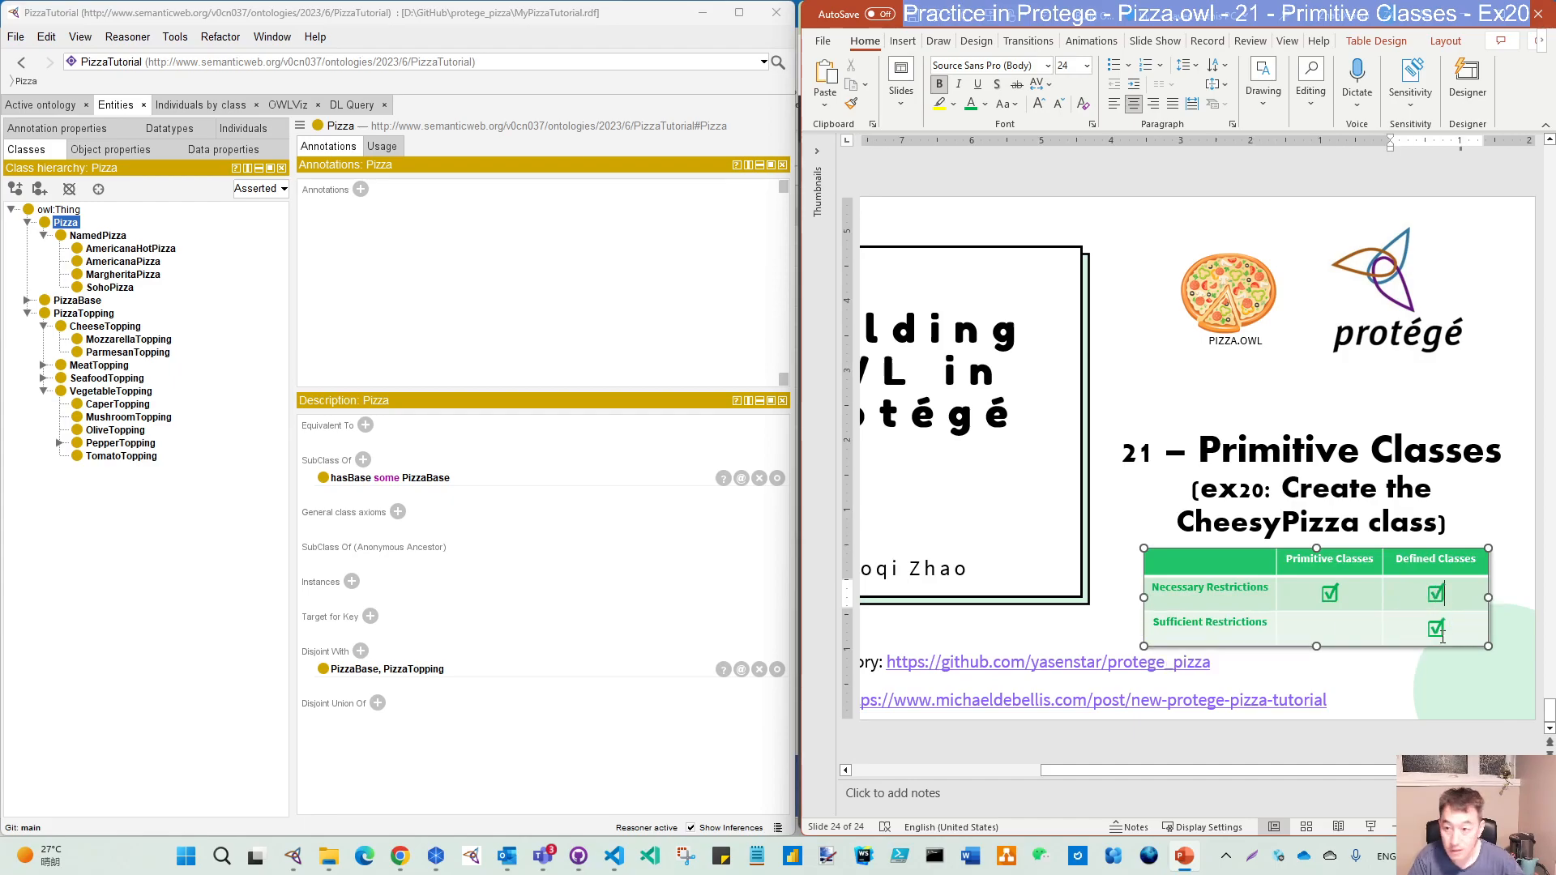
click(1506, 656)
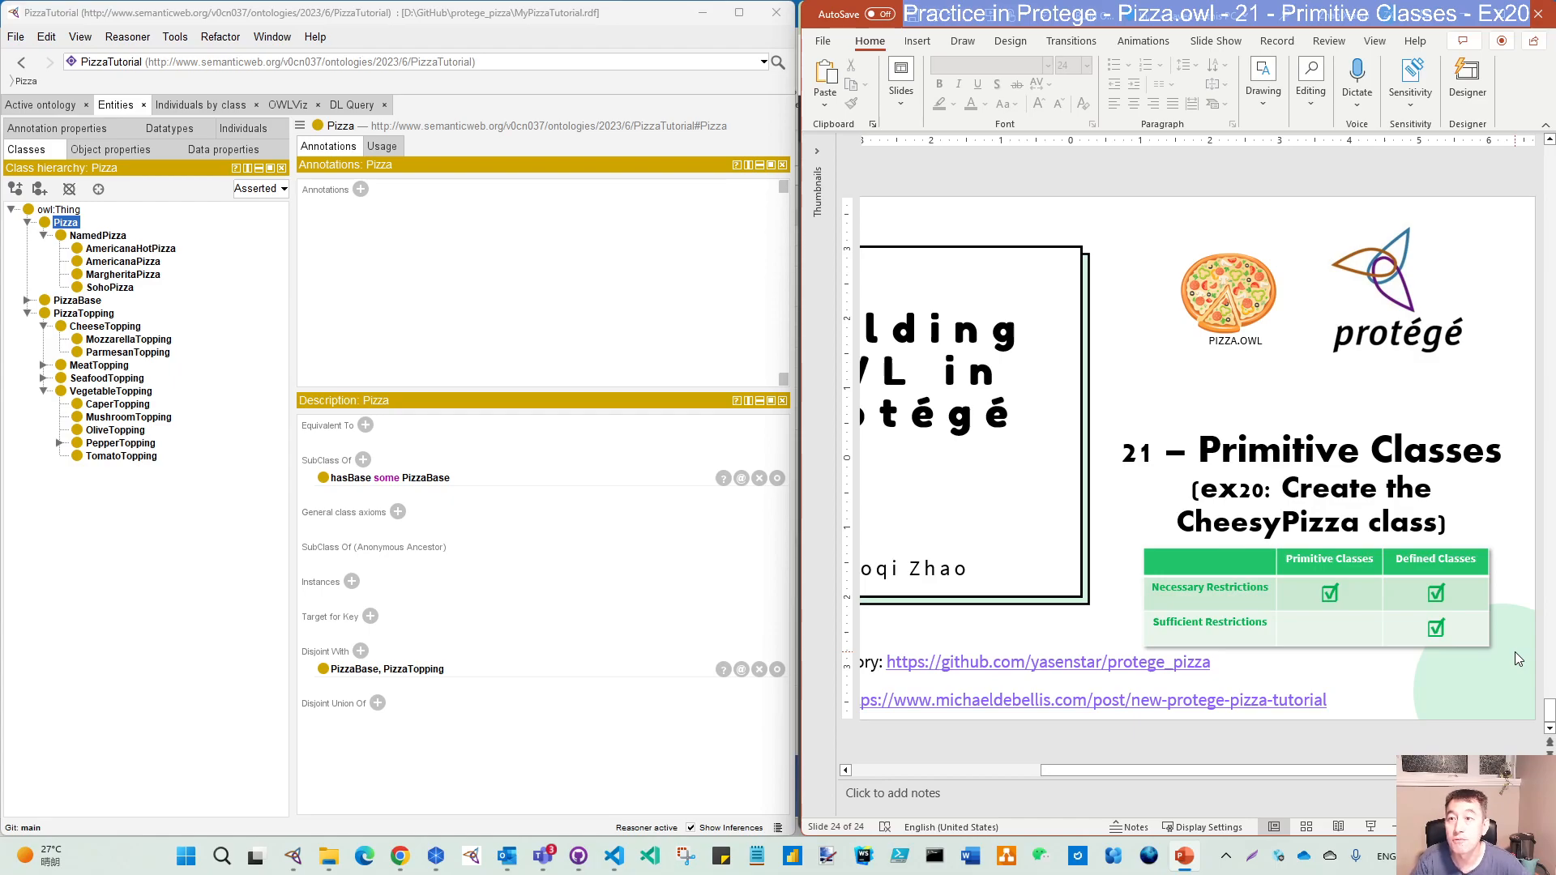
Step: Return to the tutorial PDF in the browser and read through Exercise 20 and the primitive versus defined class notes up to Exercise 21
key(alt+Tab)
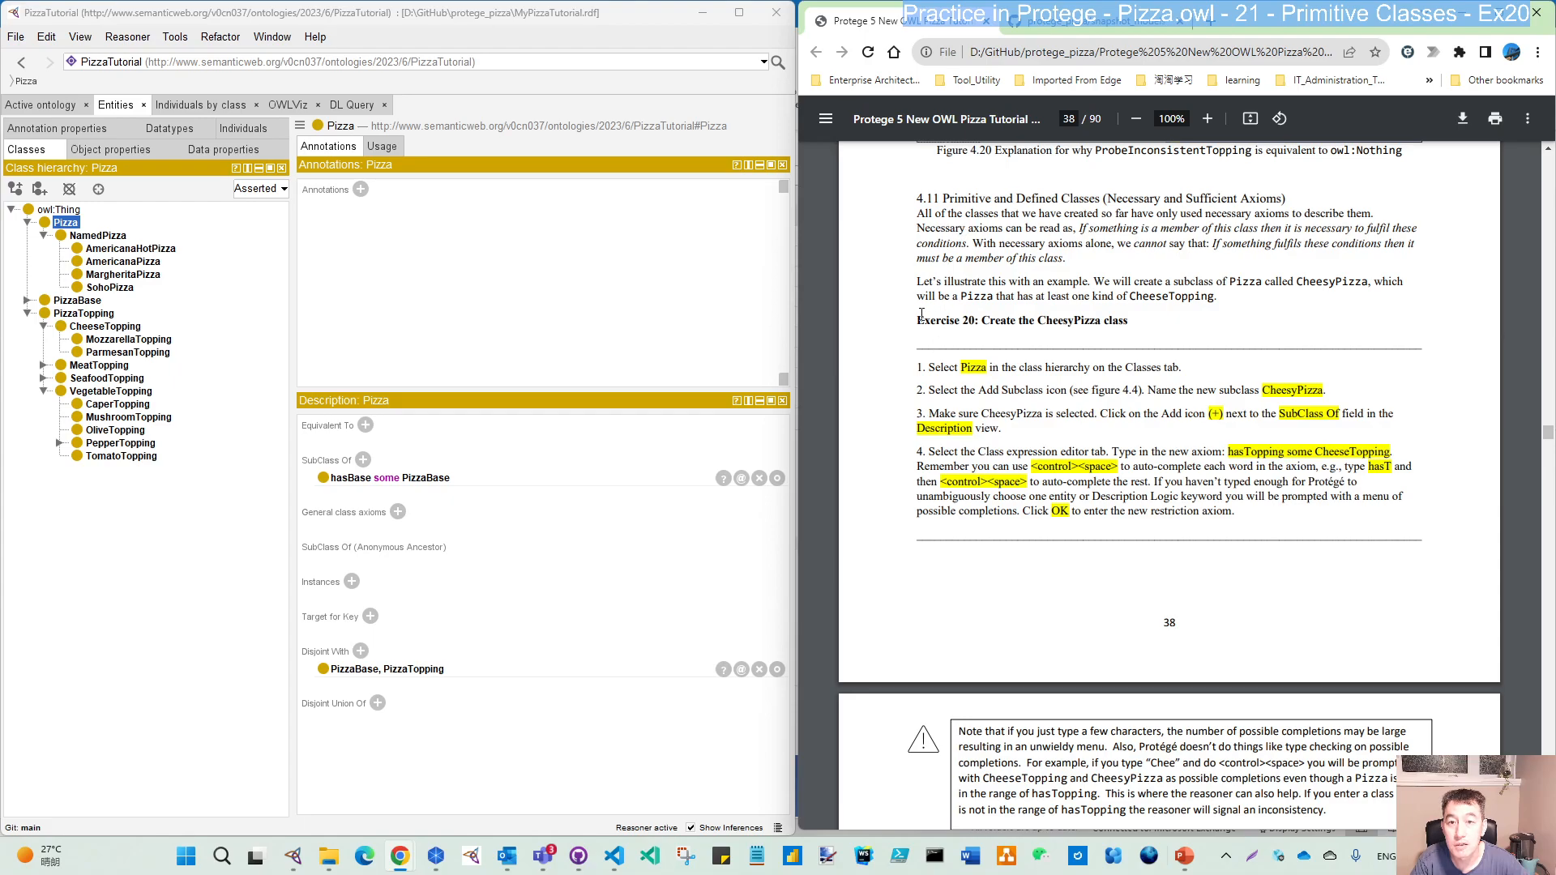
drag(919, 317, 1139, 326)
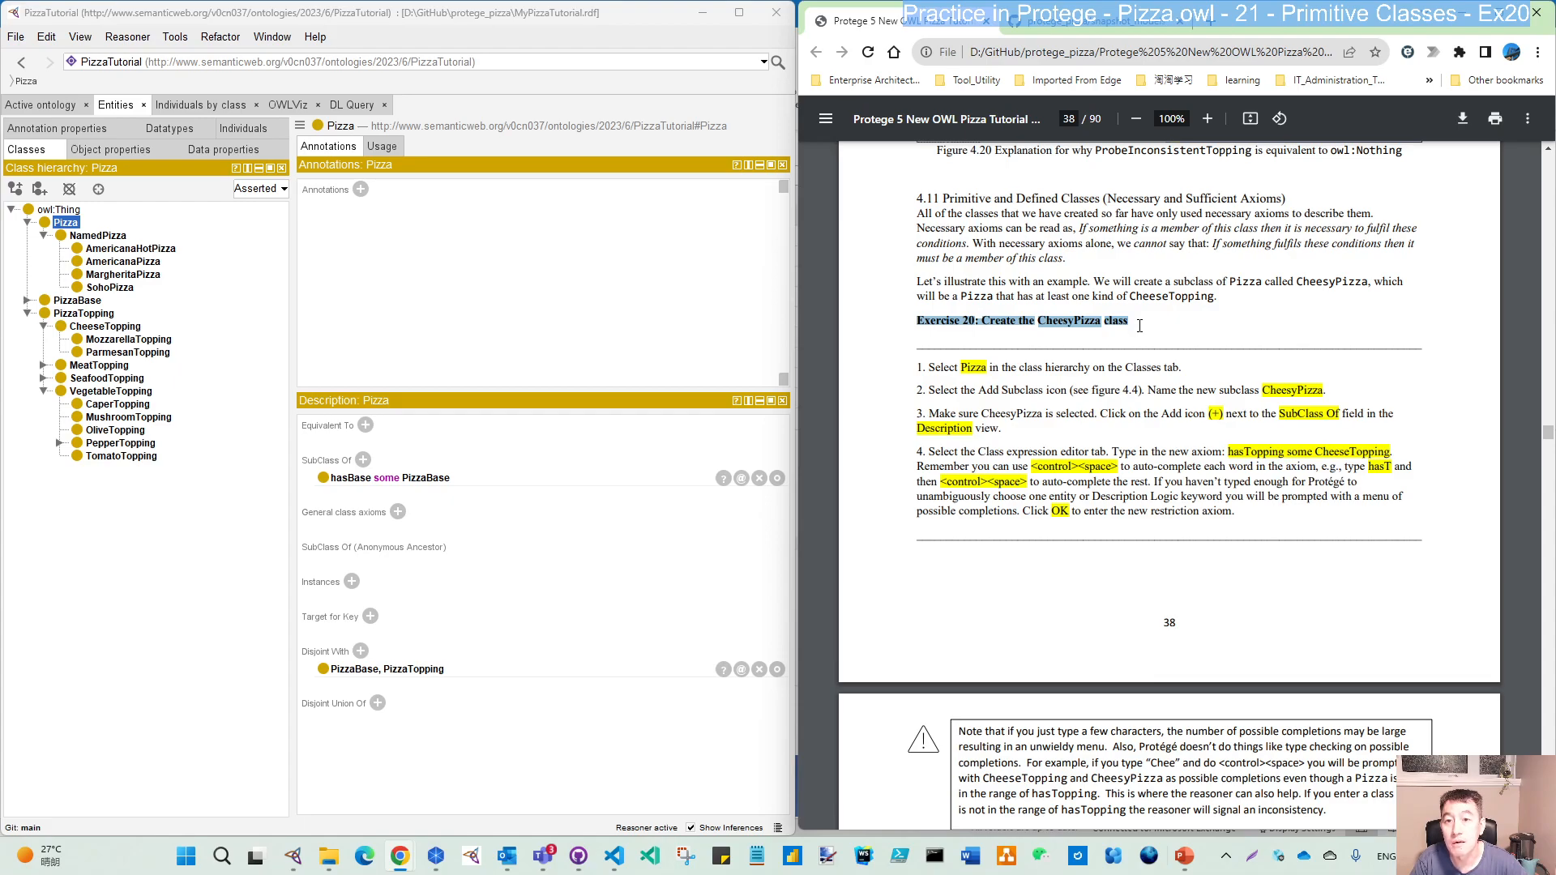
click(1139, 325)
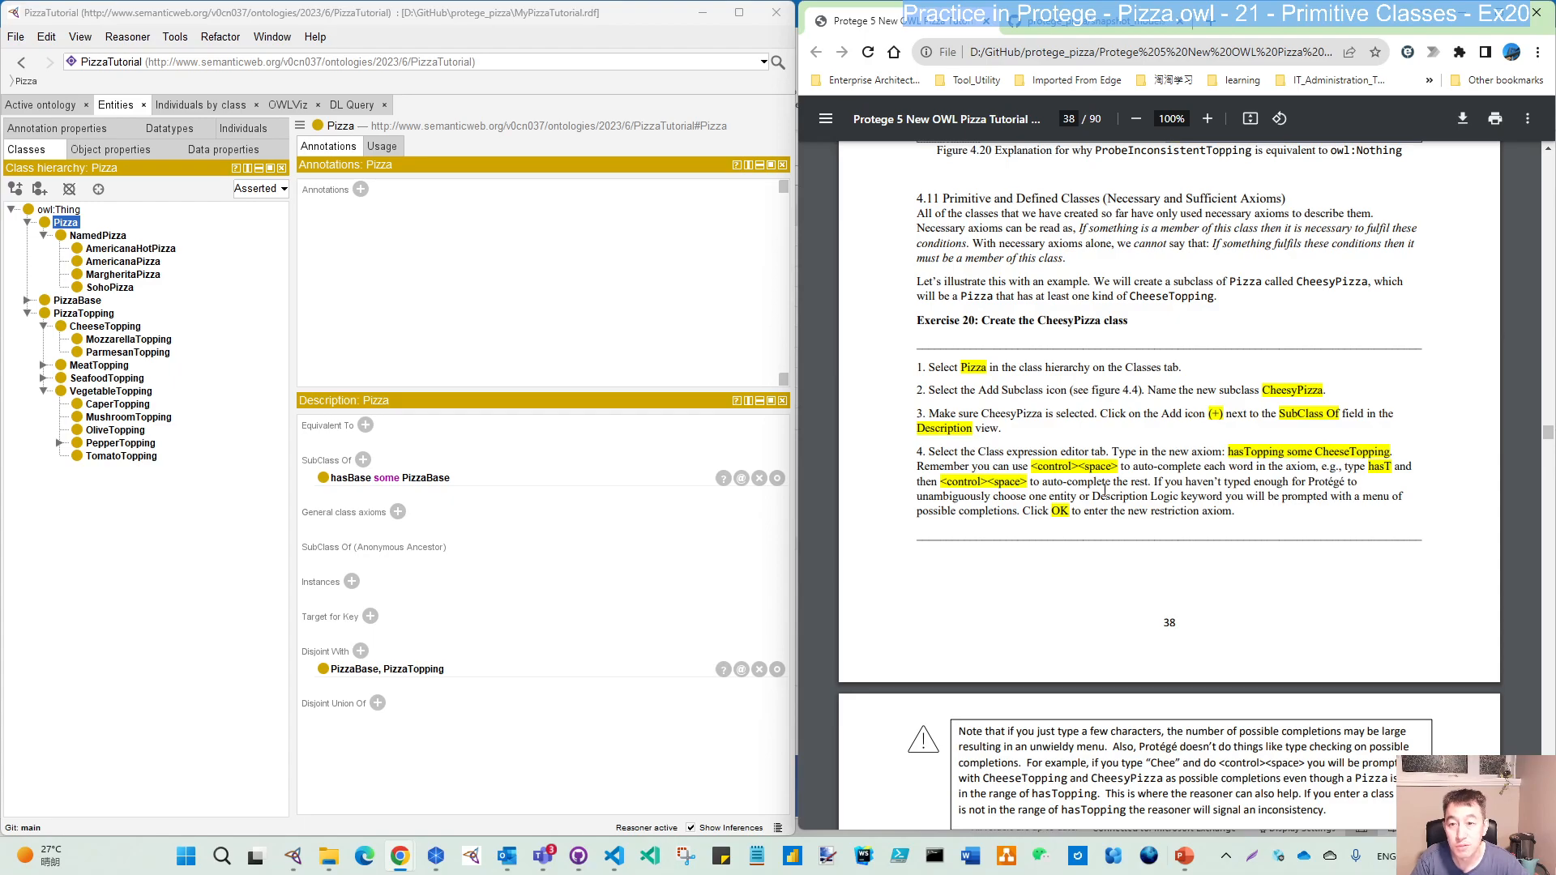
scroll(1105, 490, down, 6)
scroll(1105, 504, down, 2)
drag(982, 429, 1024, 432)
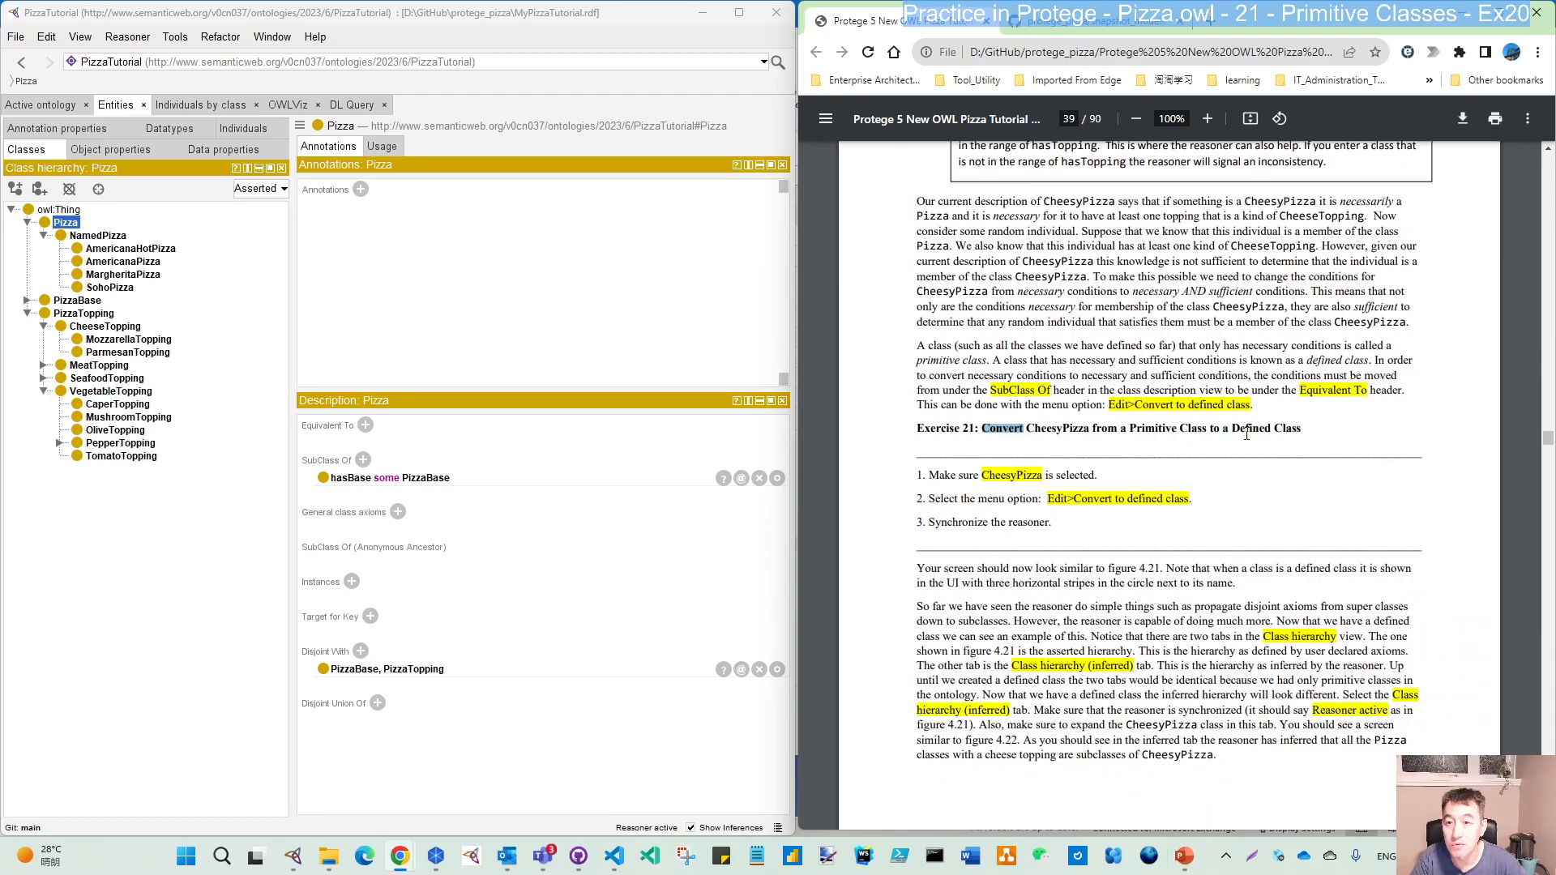
scroll(1053, 553, up, 15)
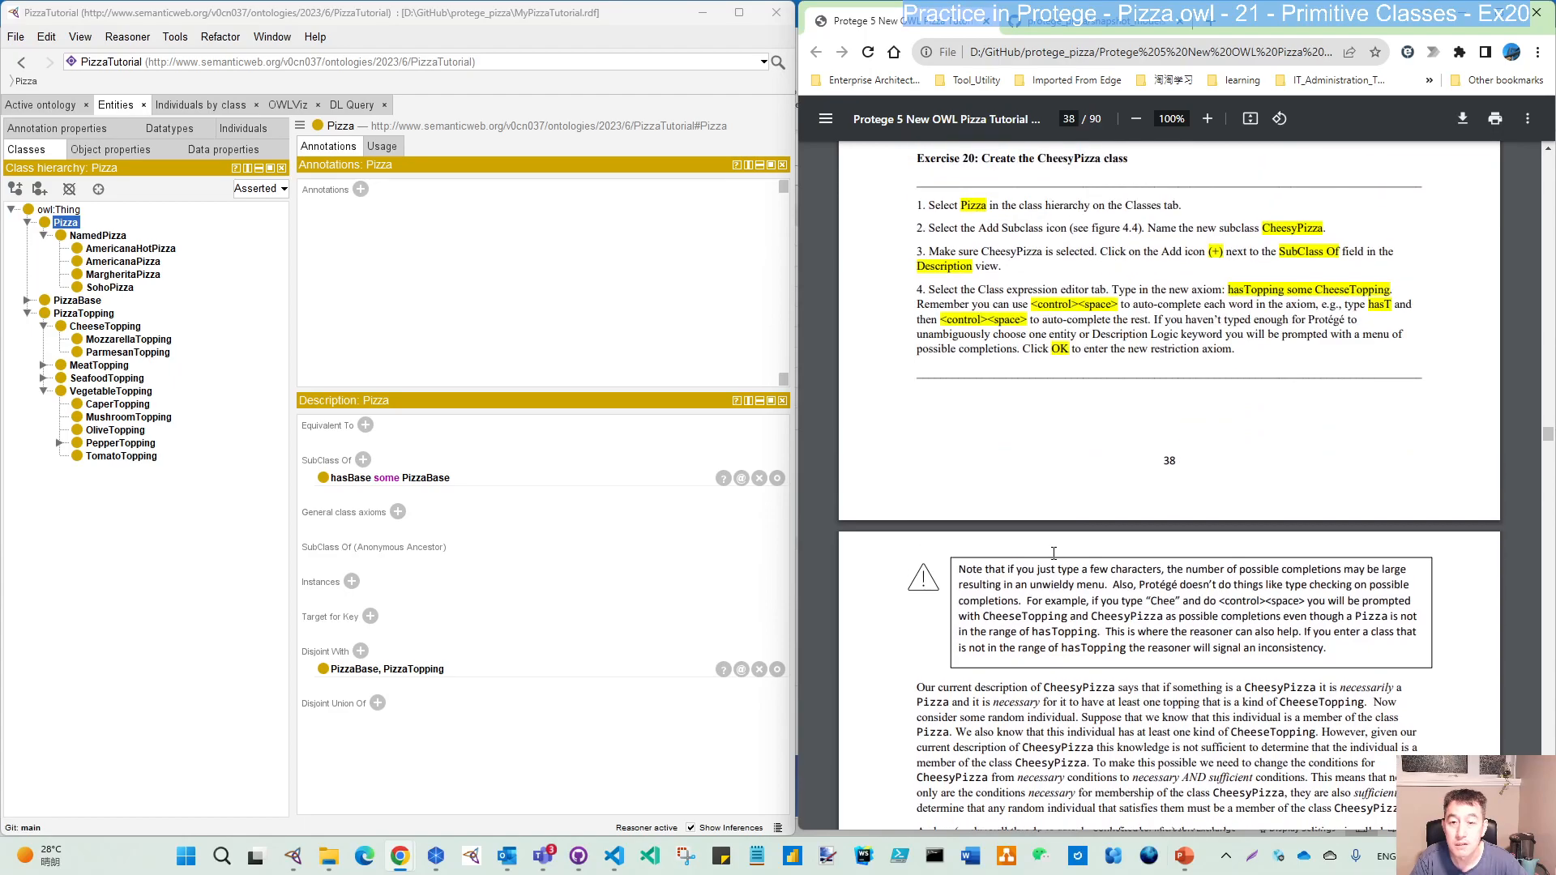
scroll(1054, 553, down, 3)
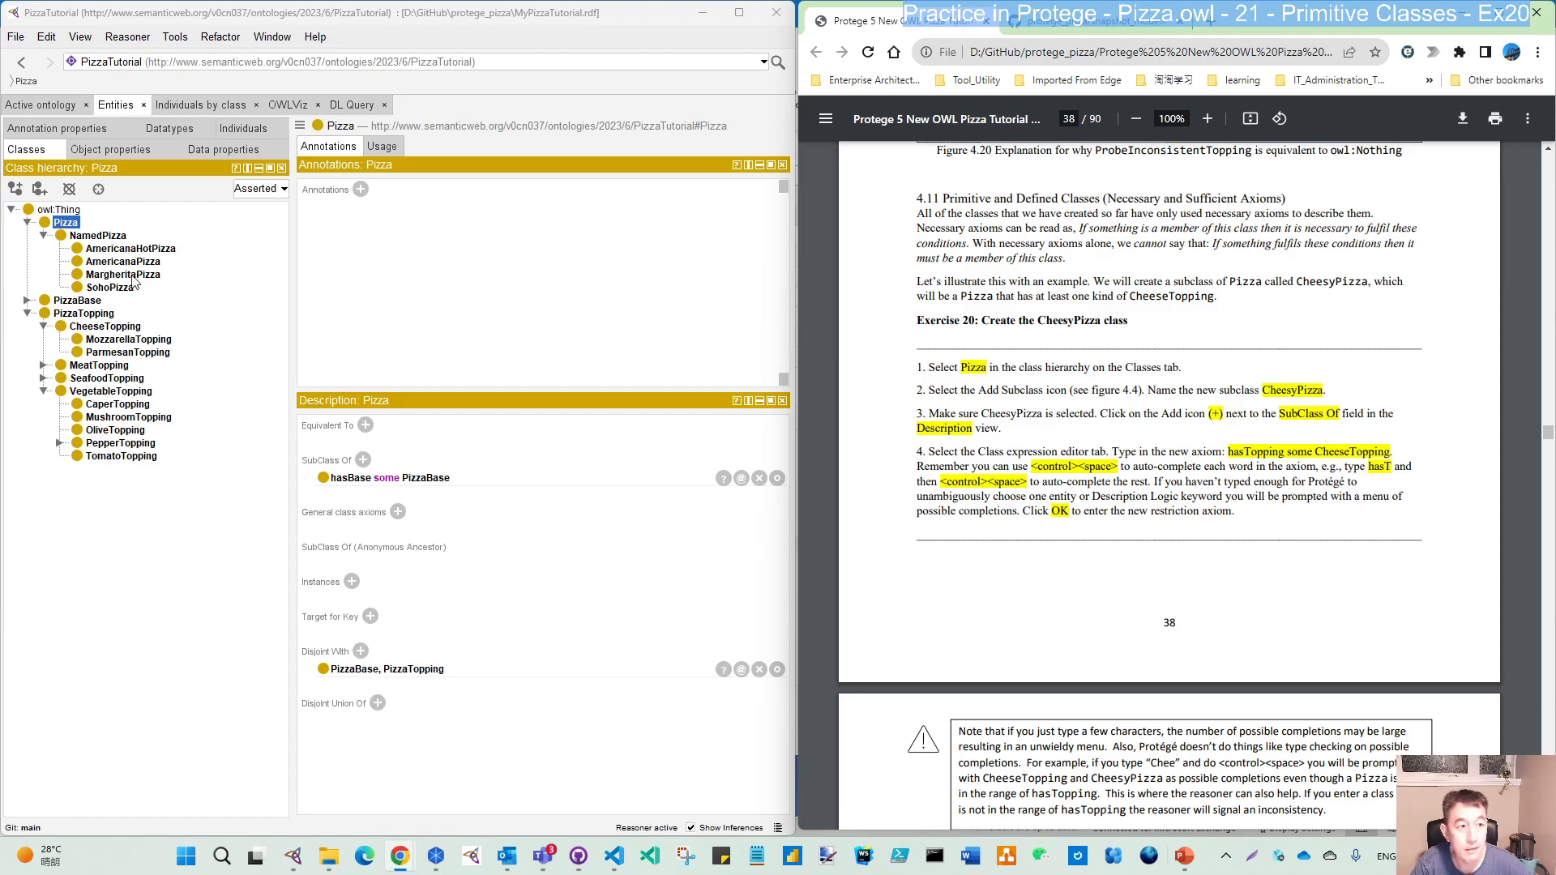
Step: Collapse the class hierarchy in Protégé and create a subclass of Pizza named CheesyPizza
click(27, 313)
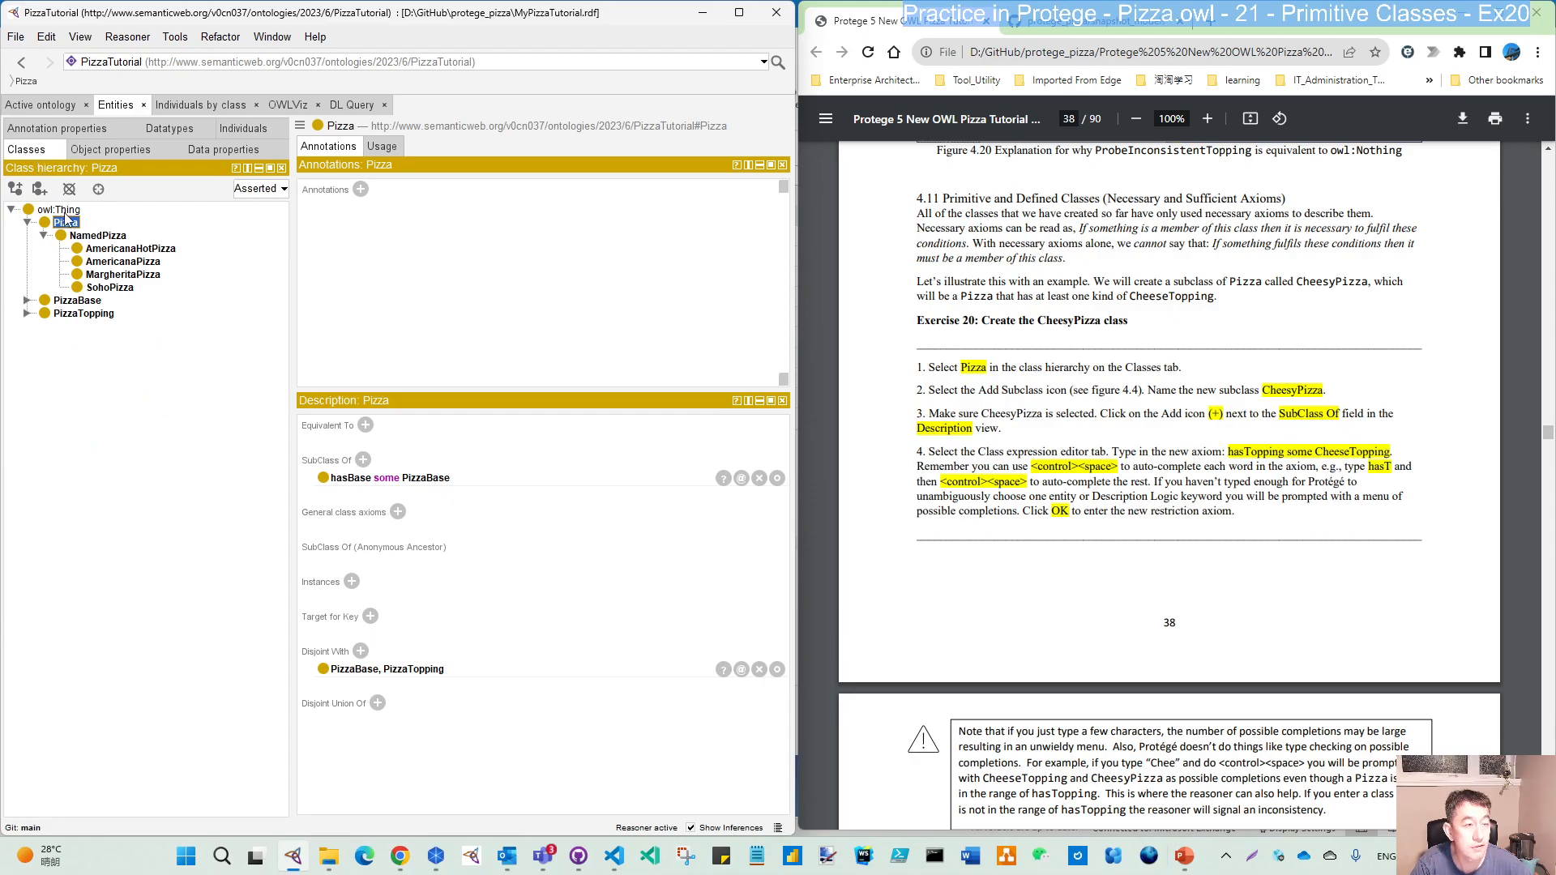
click(42, 236)
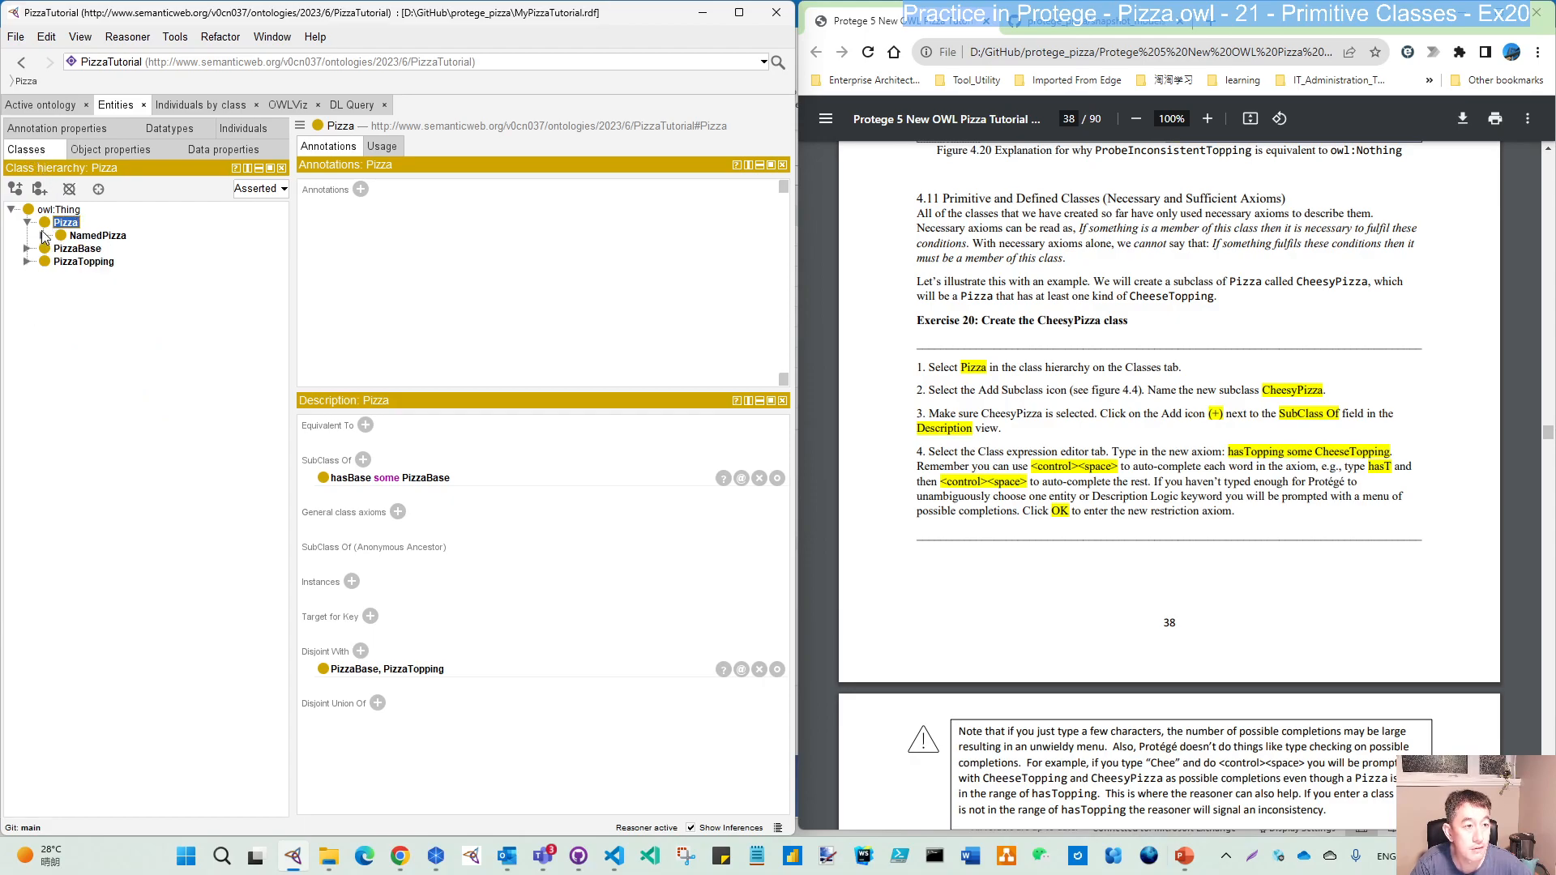
click(26, 222)
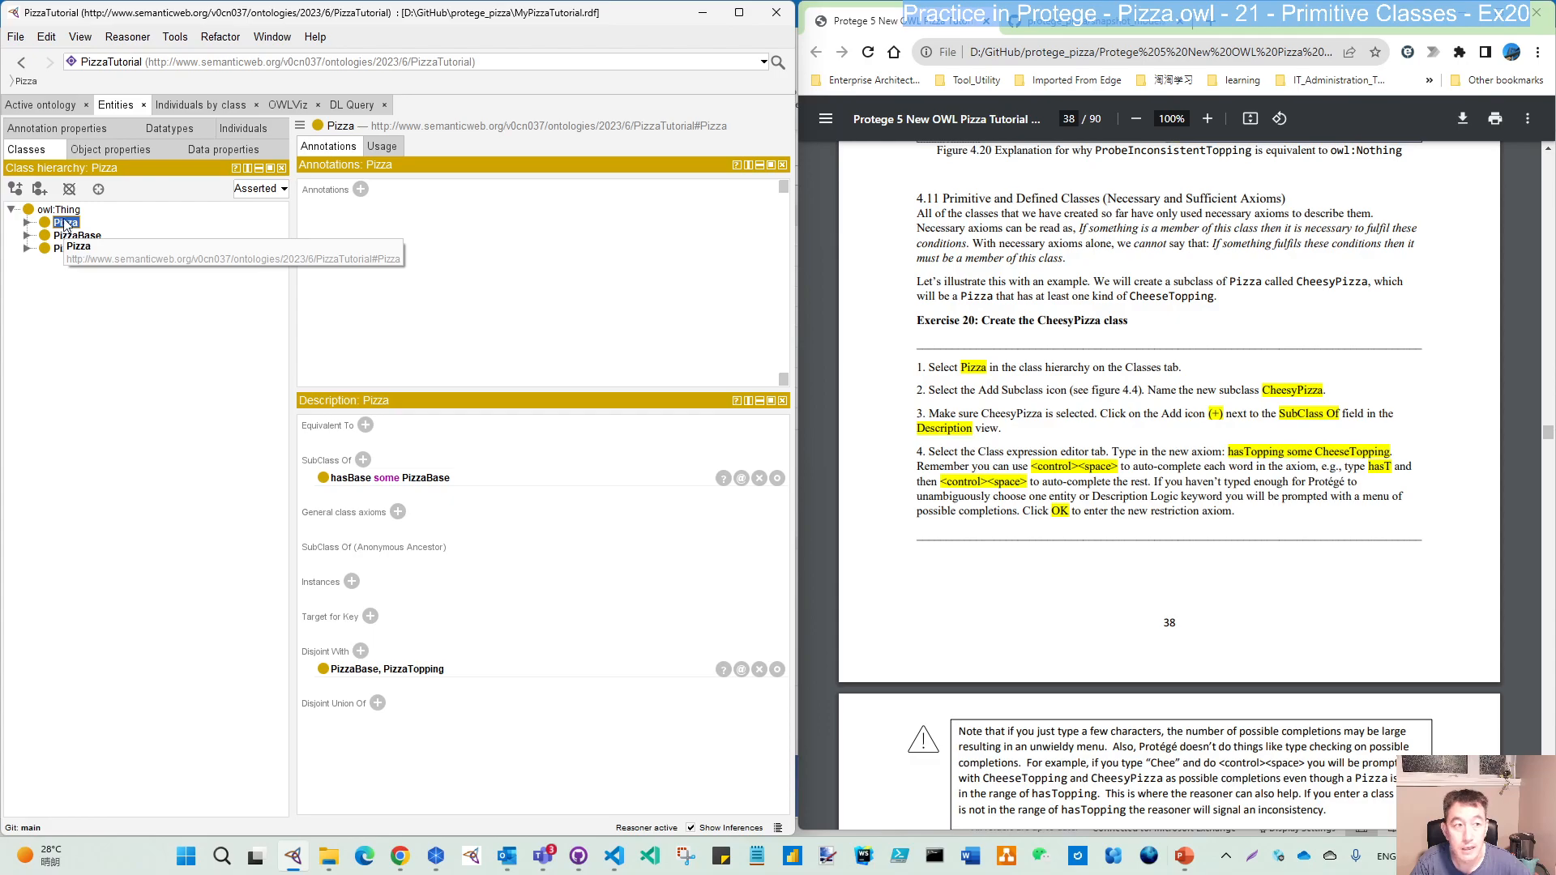
click(15, 191)
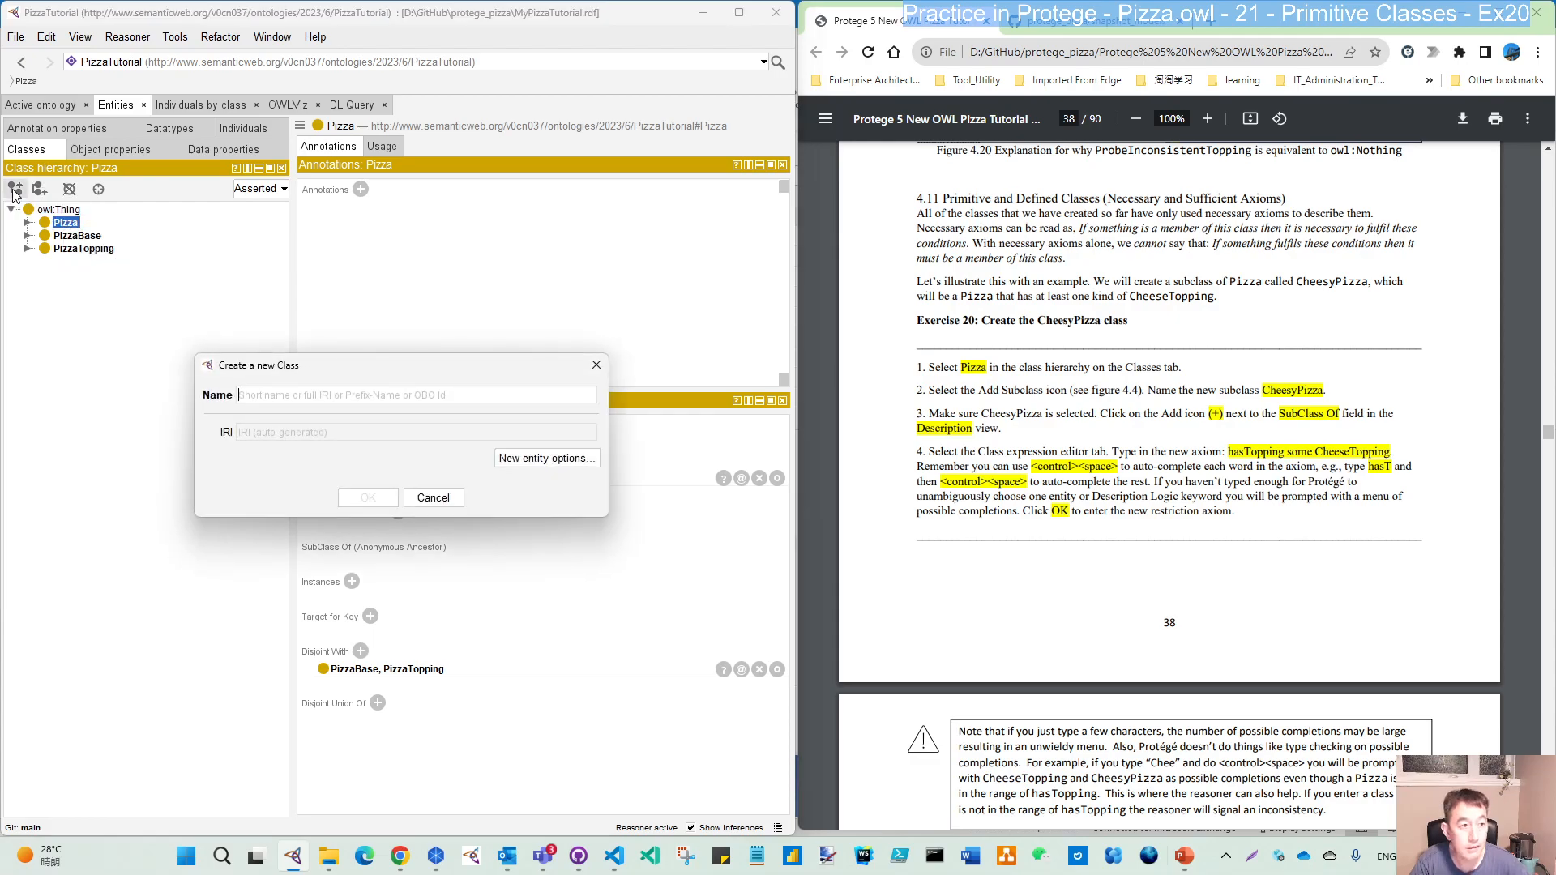
text(Cheesy)
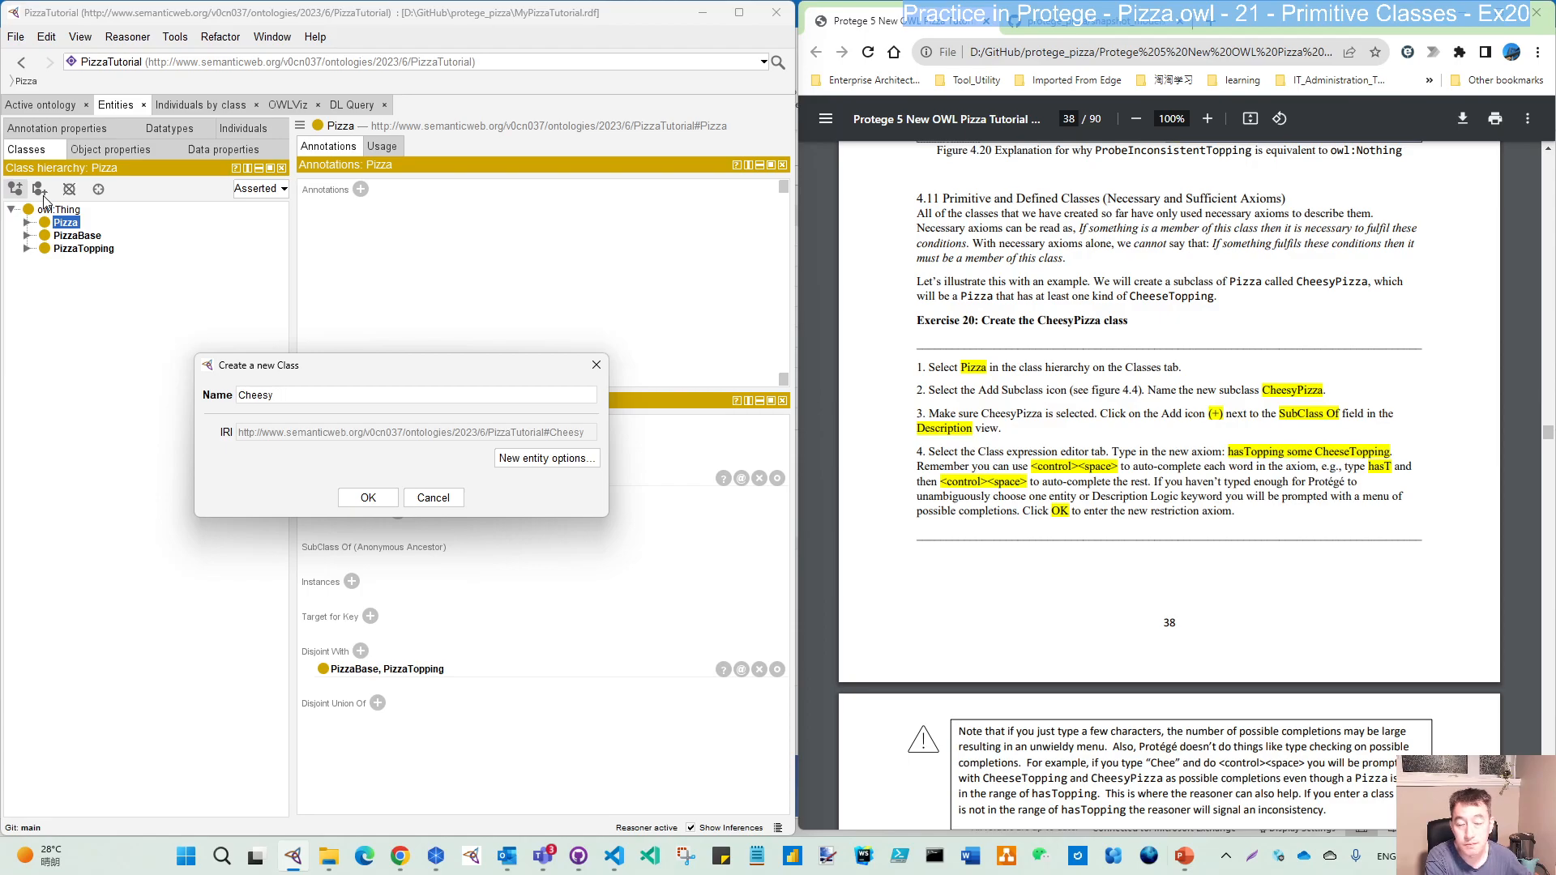
text(Pizza)
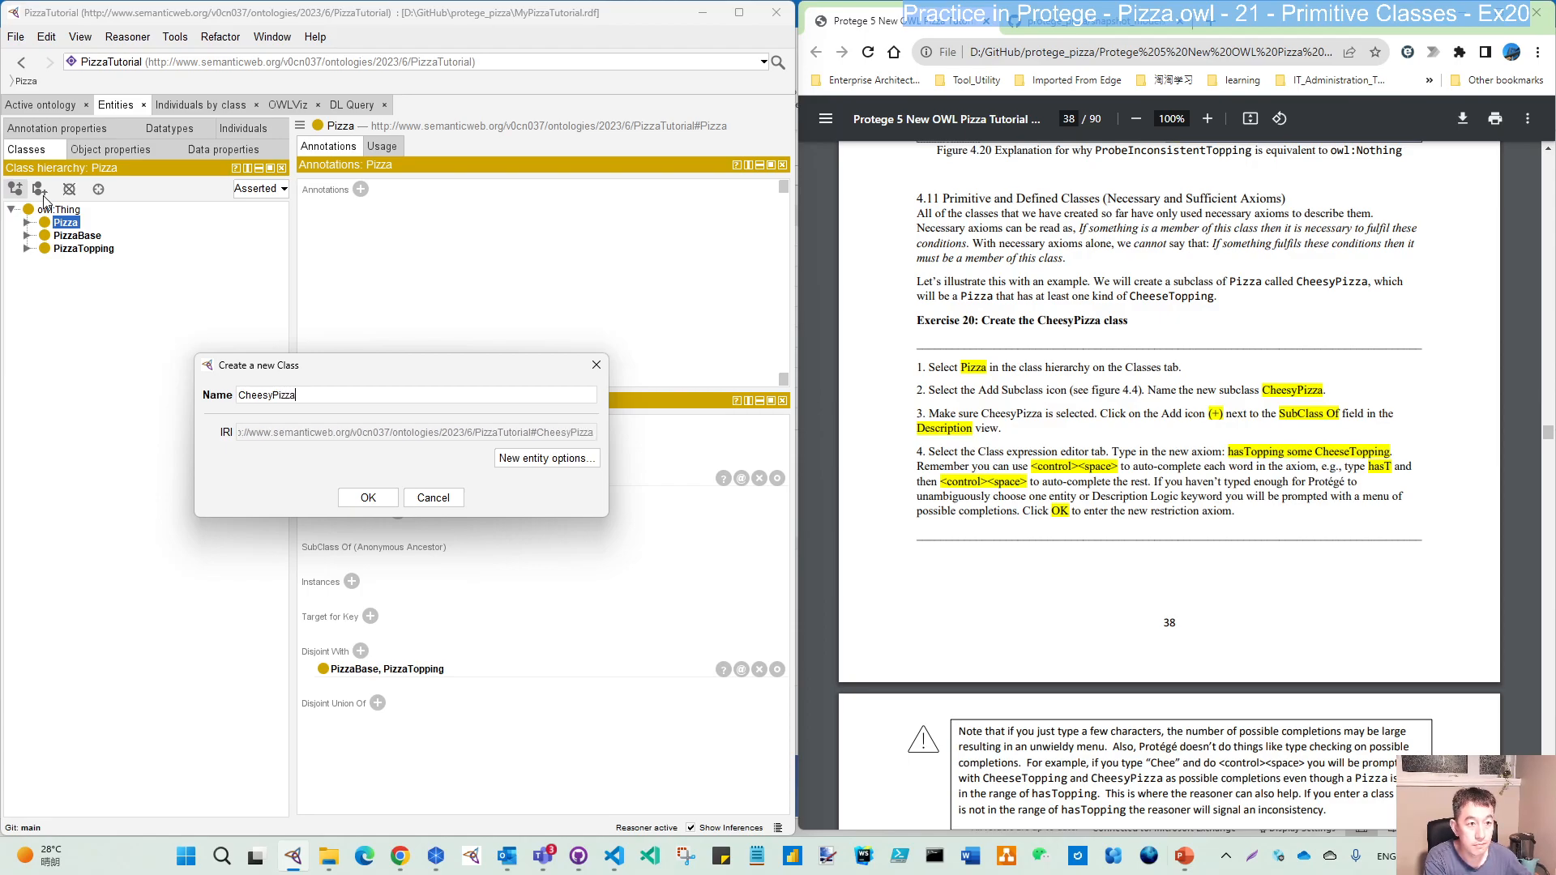
key(Return)
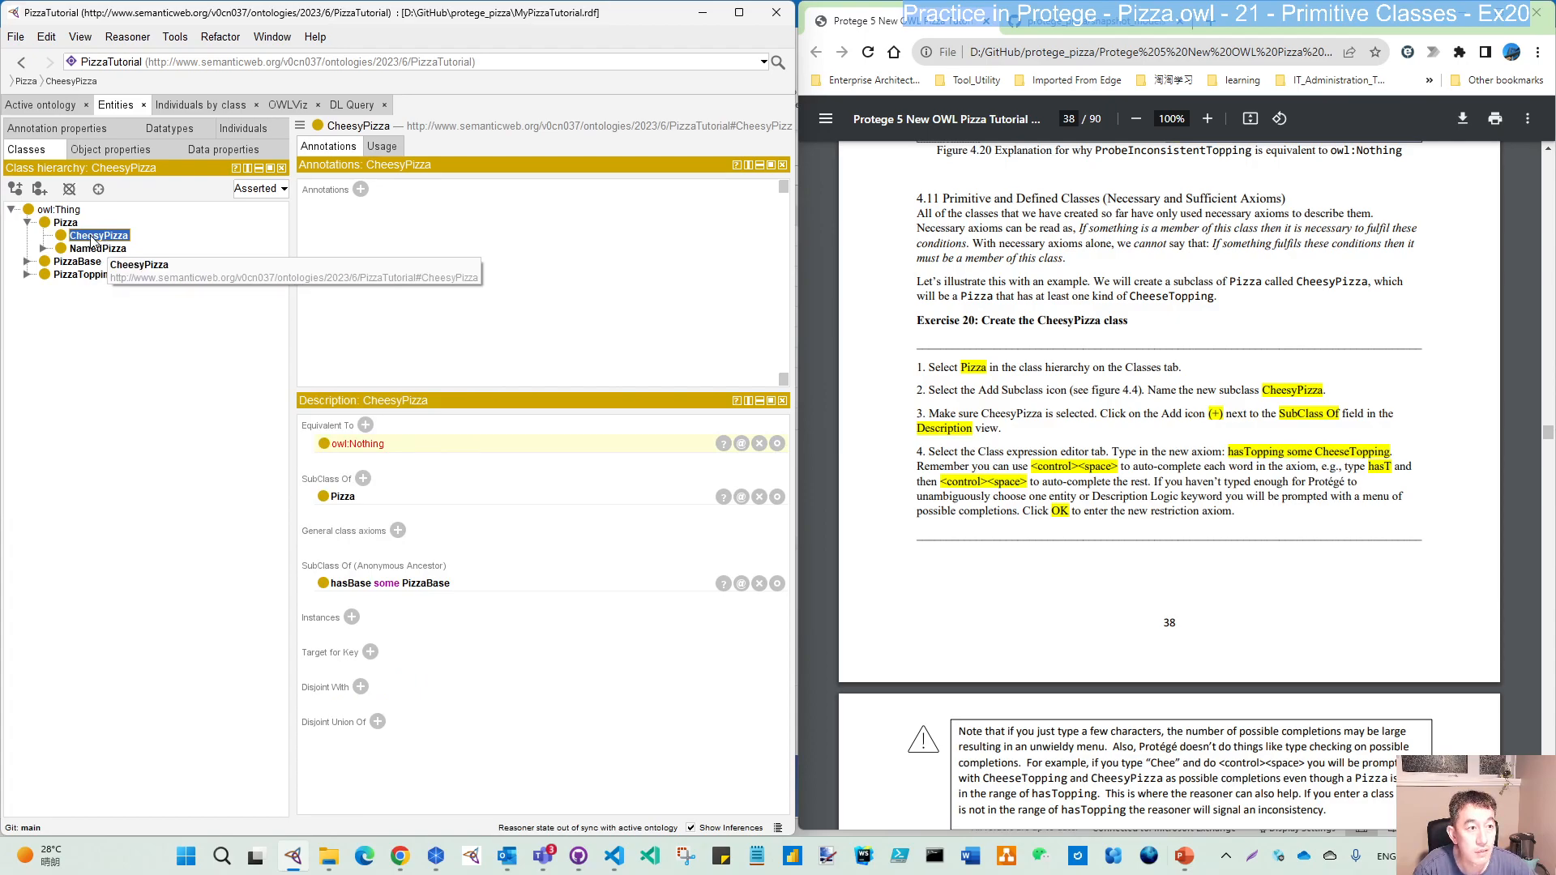
Step: Synchronize the reasoner with the ontology that contains the new CheesyPizza class
click(43, 248)
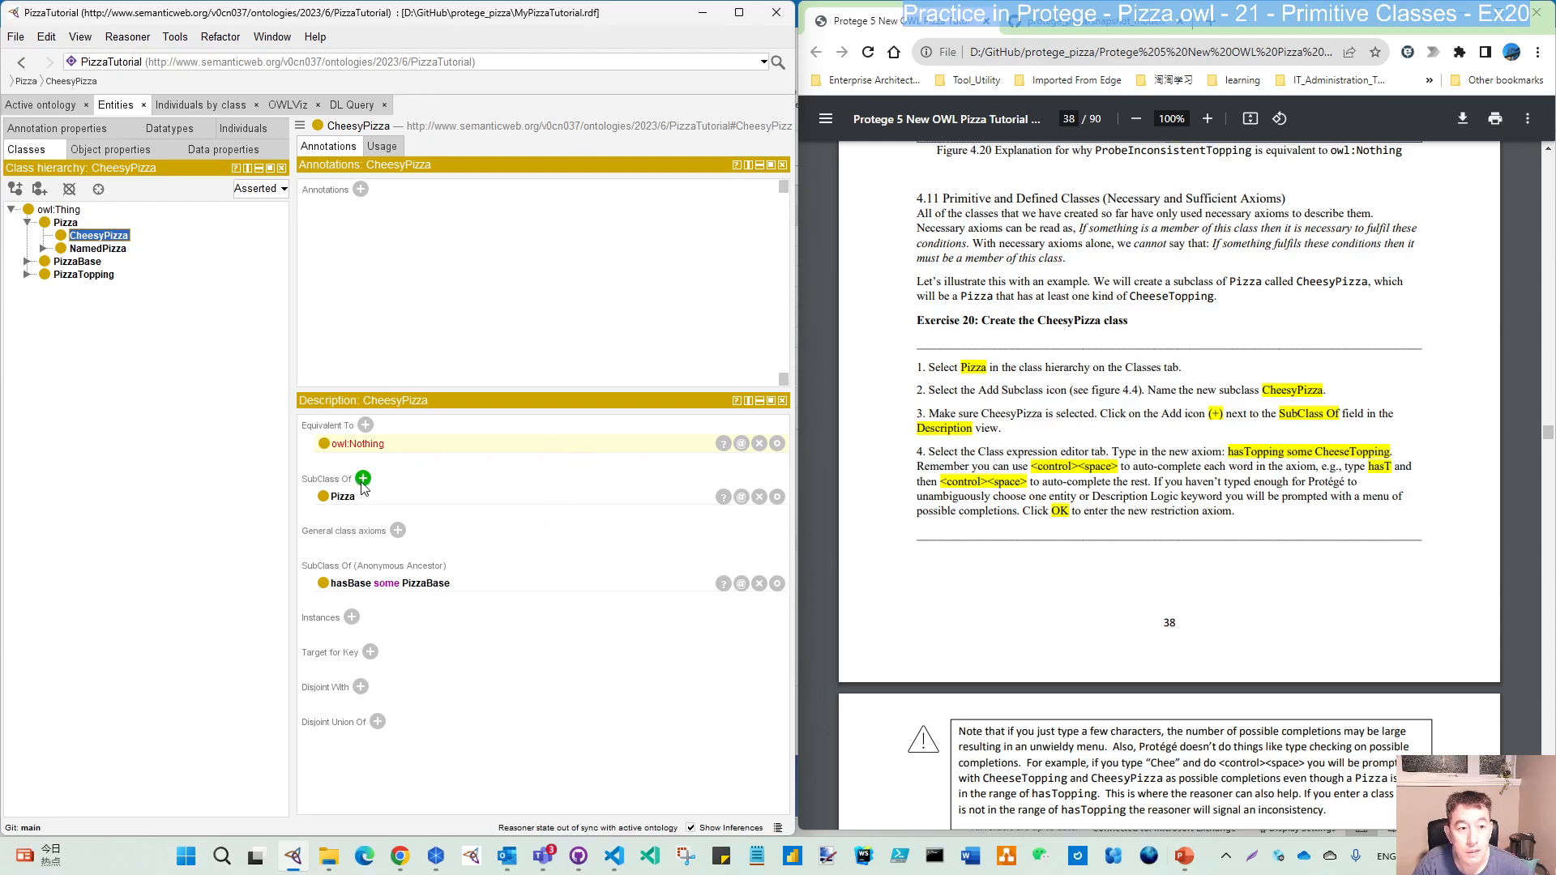
click(130, 39)
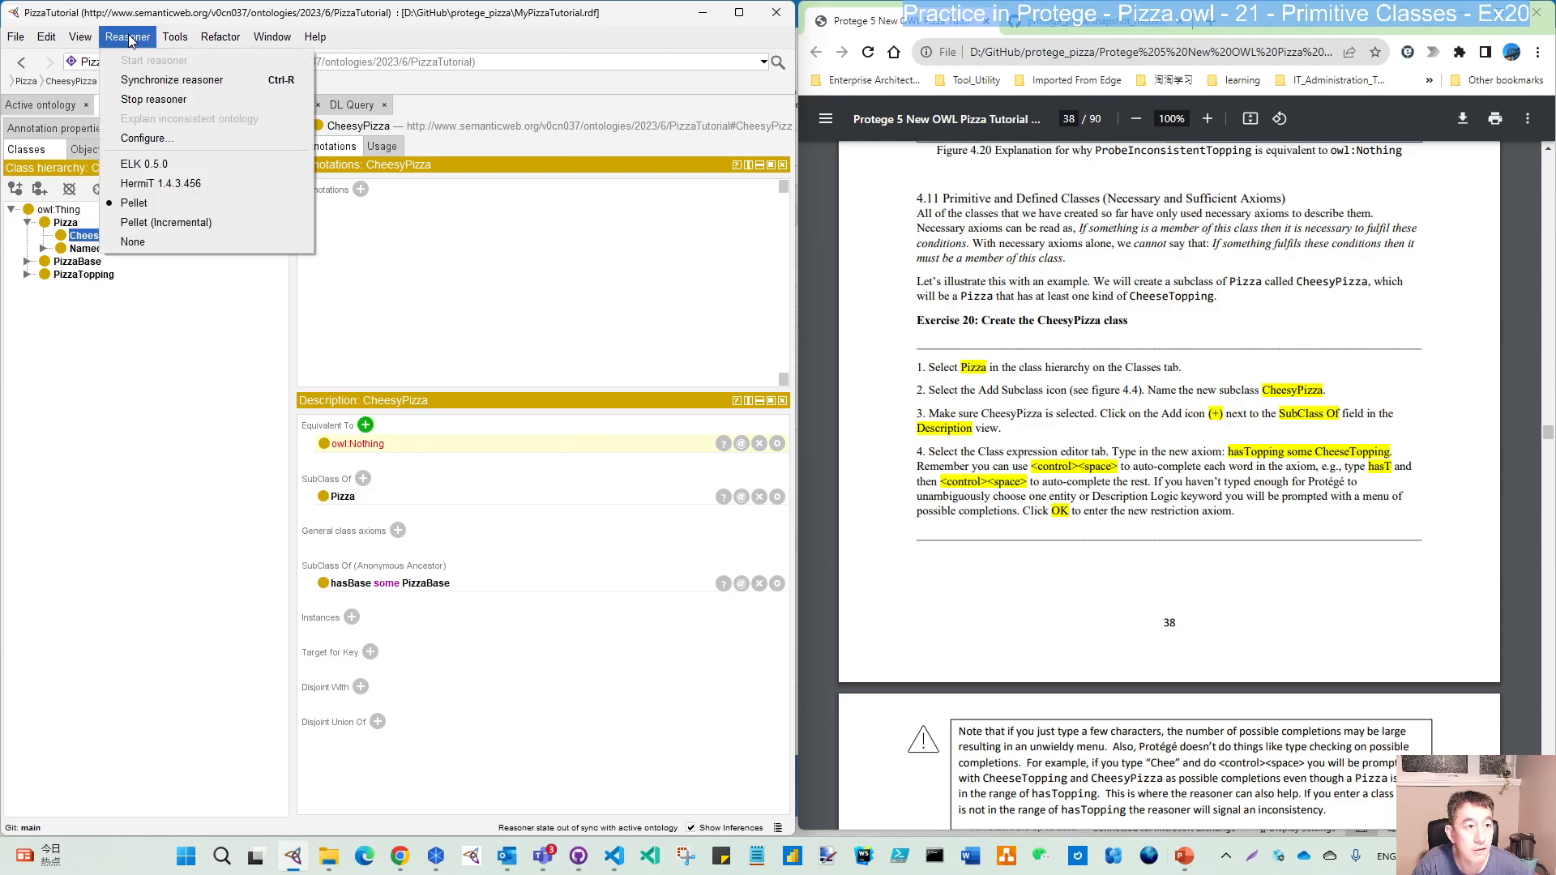
click(152, 81)
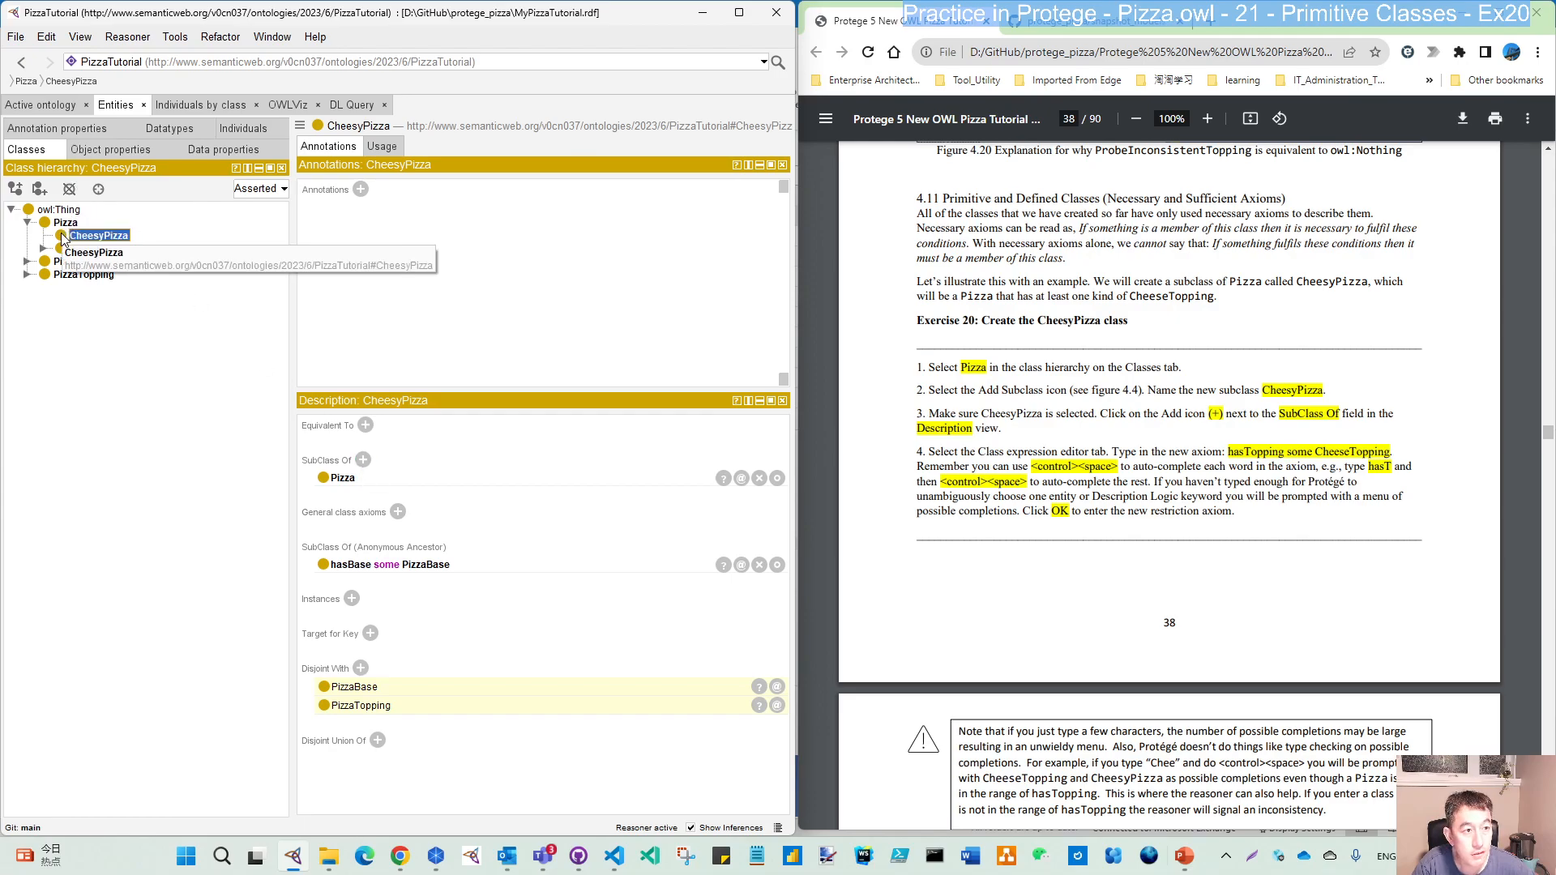
Step: Start a new SubClass Of class expression for CheesyPizza and auto-complete hasT to the property hasTopping
click(364, 461)
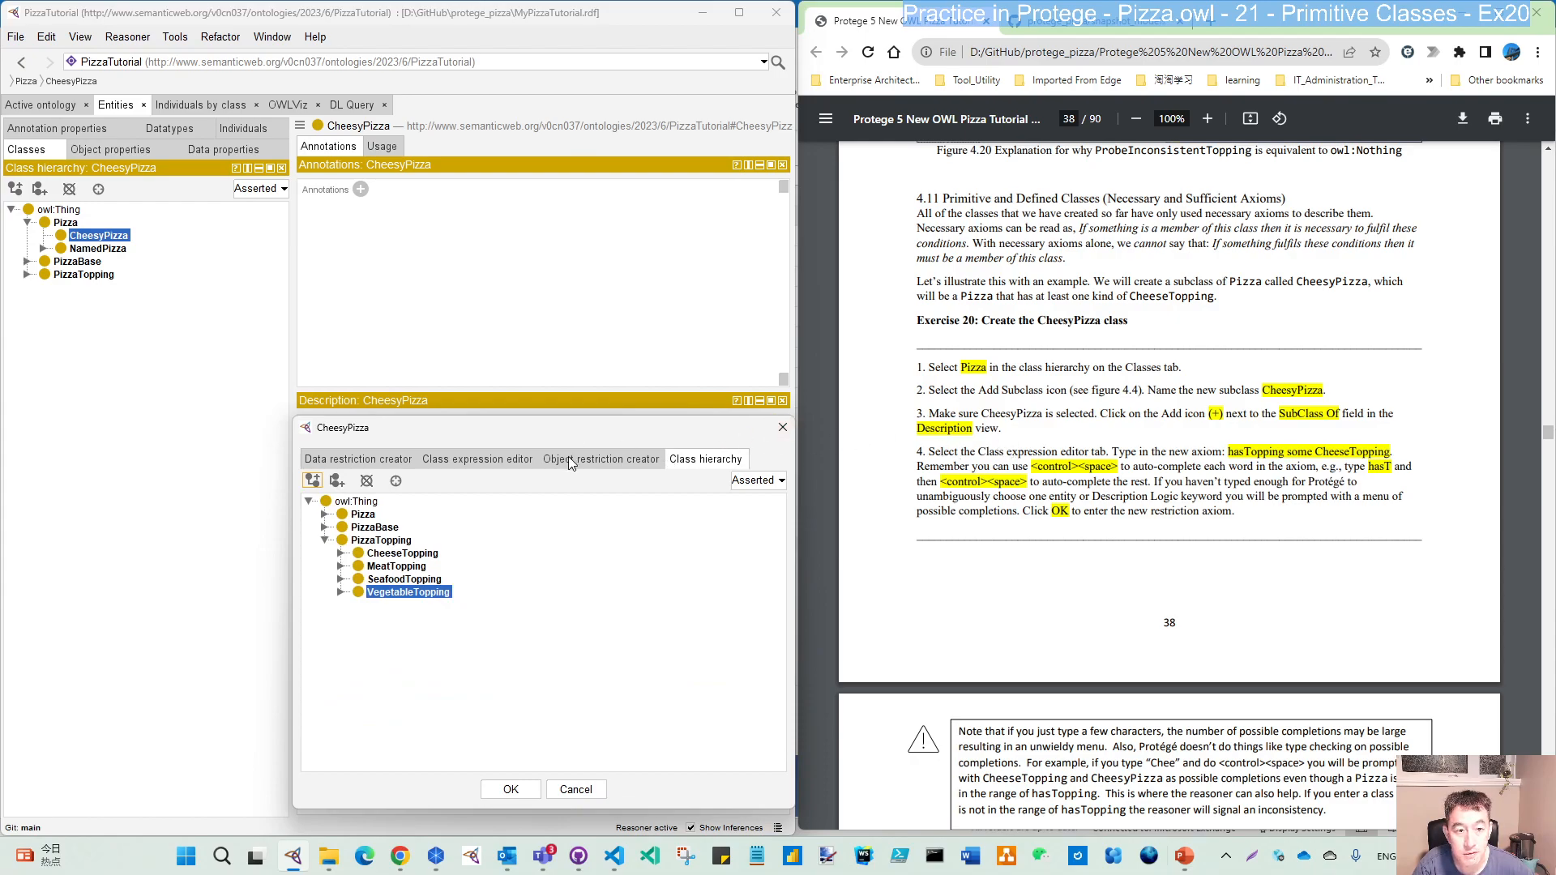
click(469, 458)
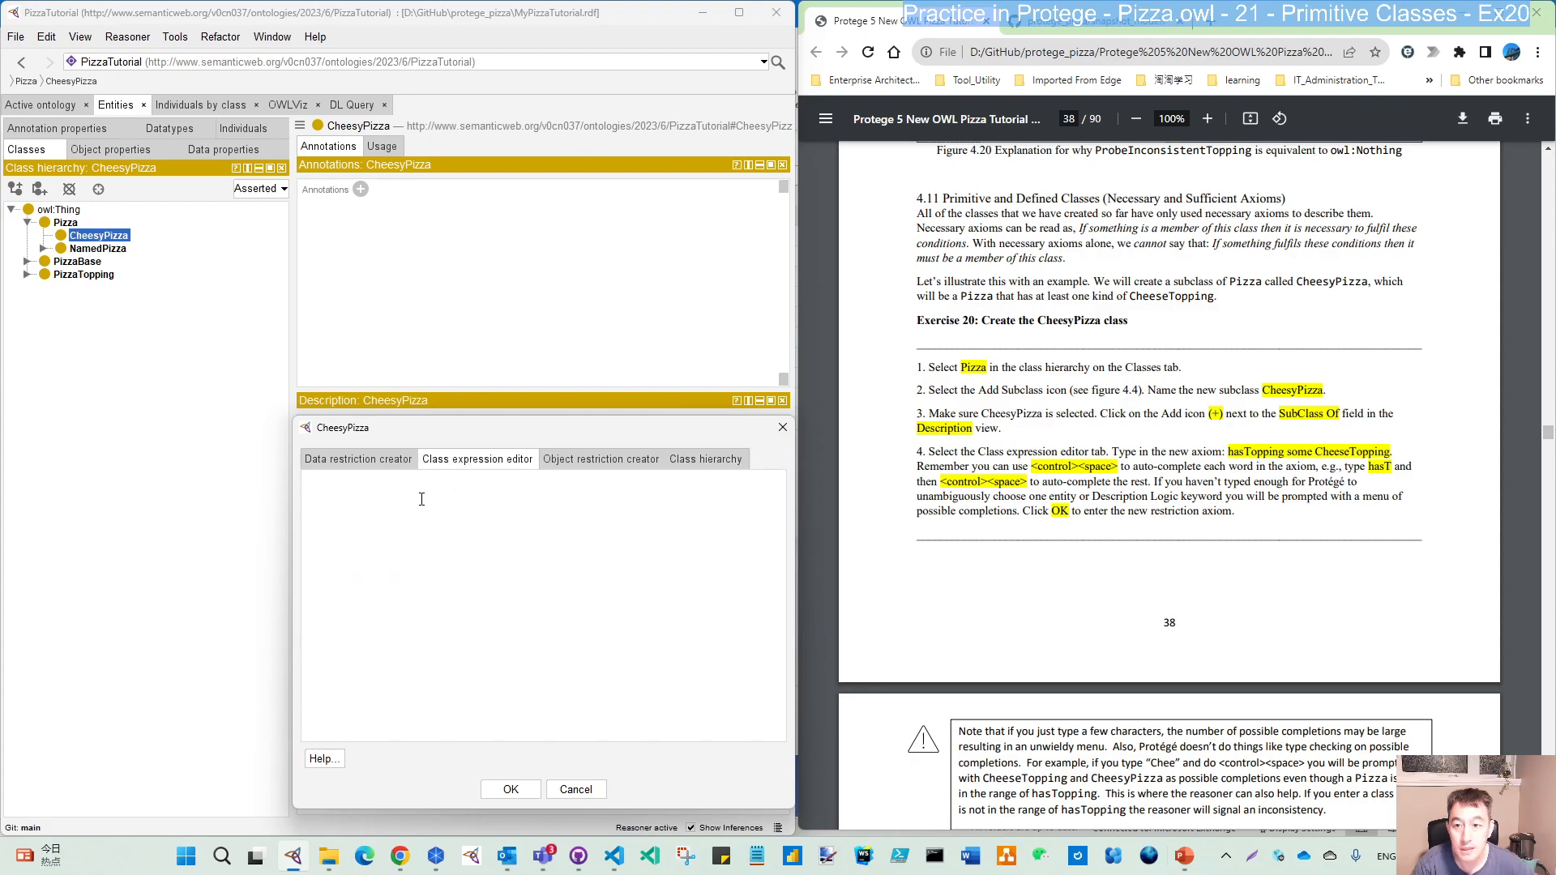
text(has)
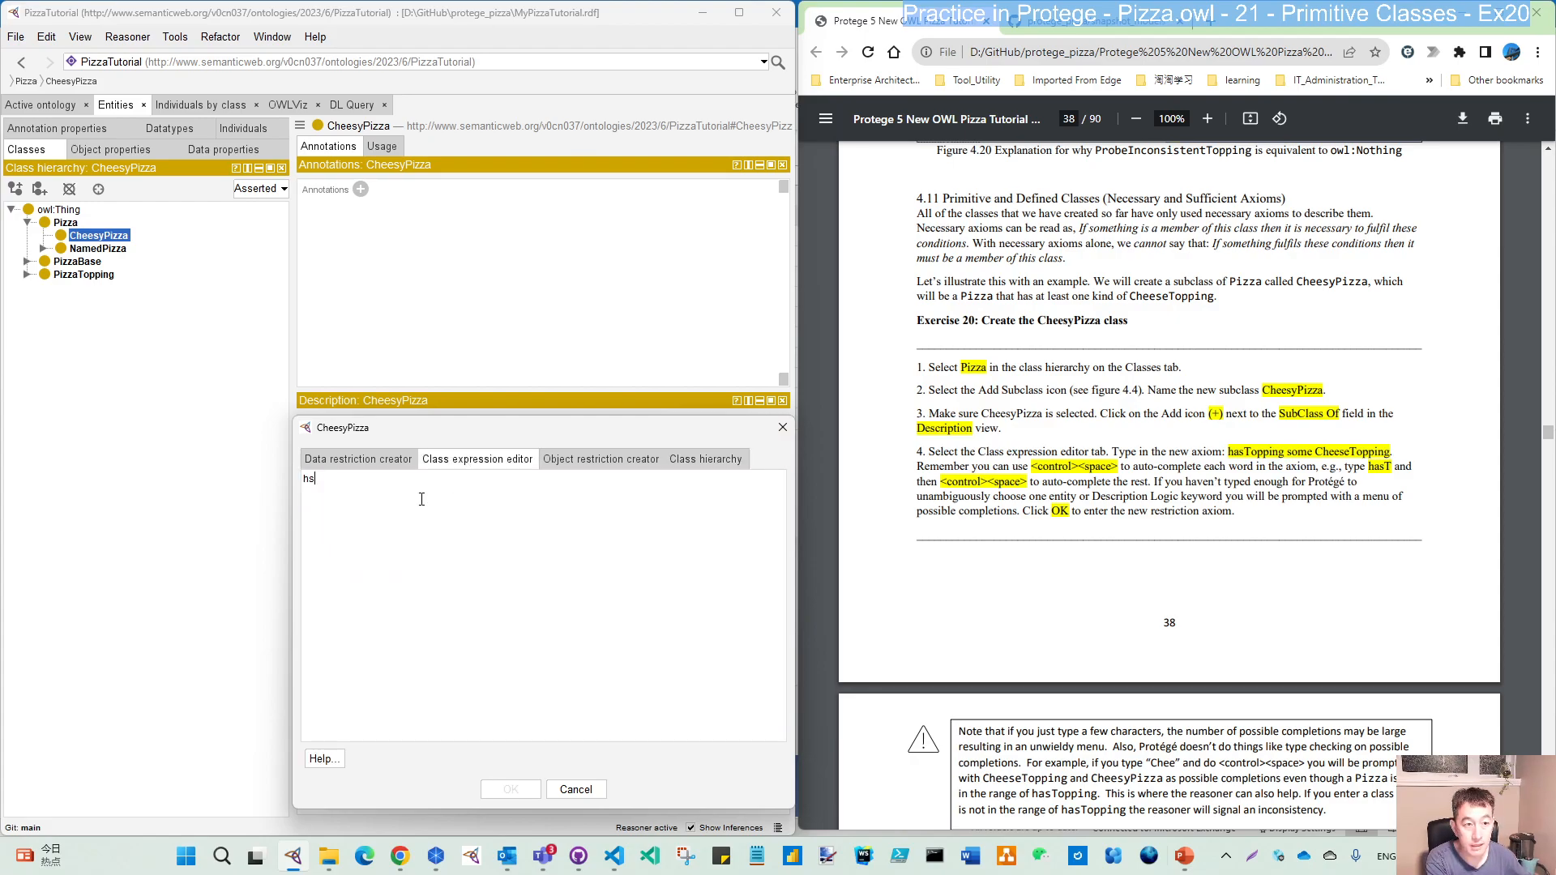
text(T)
key(ctrl+space)
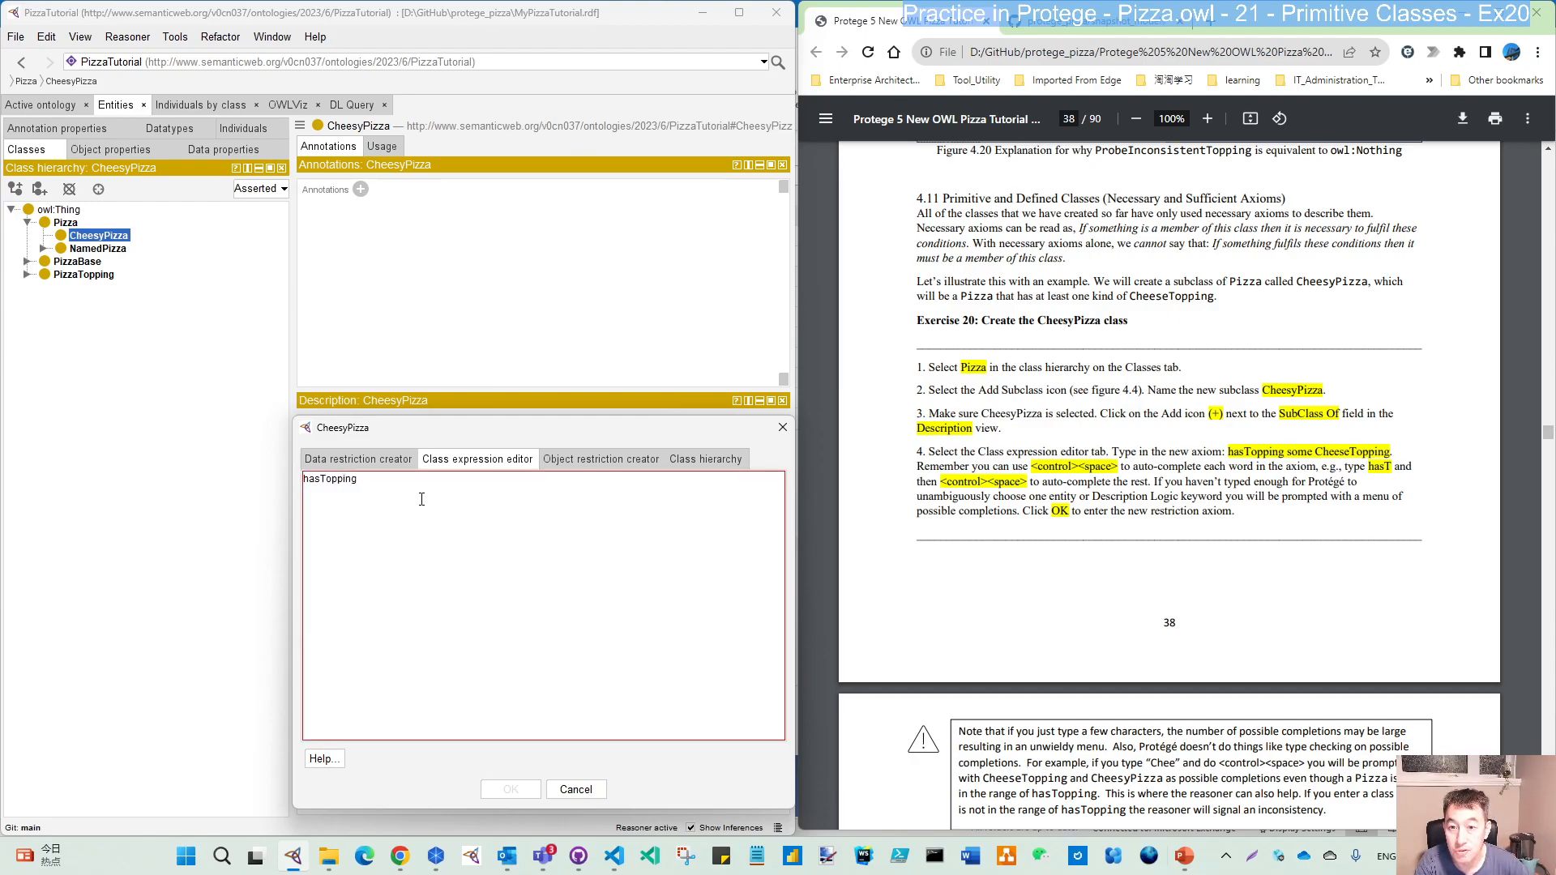
Step: Demonstrate auto-completion twice more by cutting the property back to hasT and completing it to hasTopping
drag(356, 478, 329, 486)
key(BackSpace)
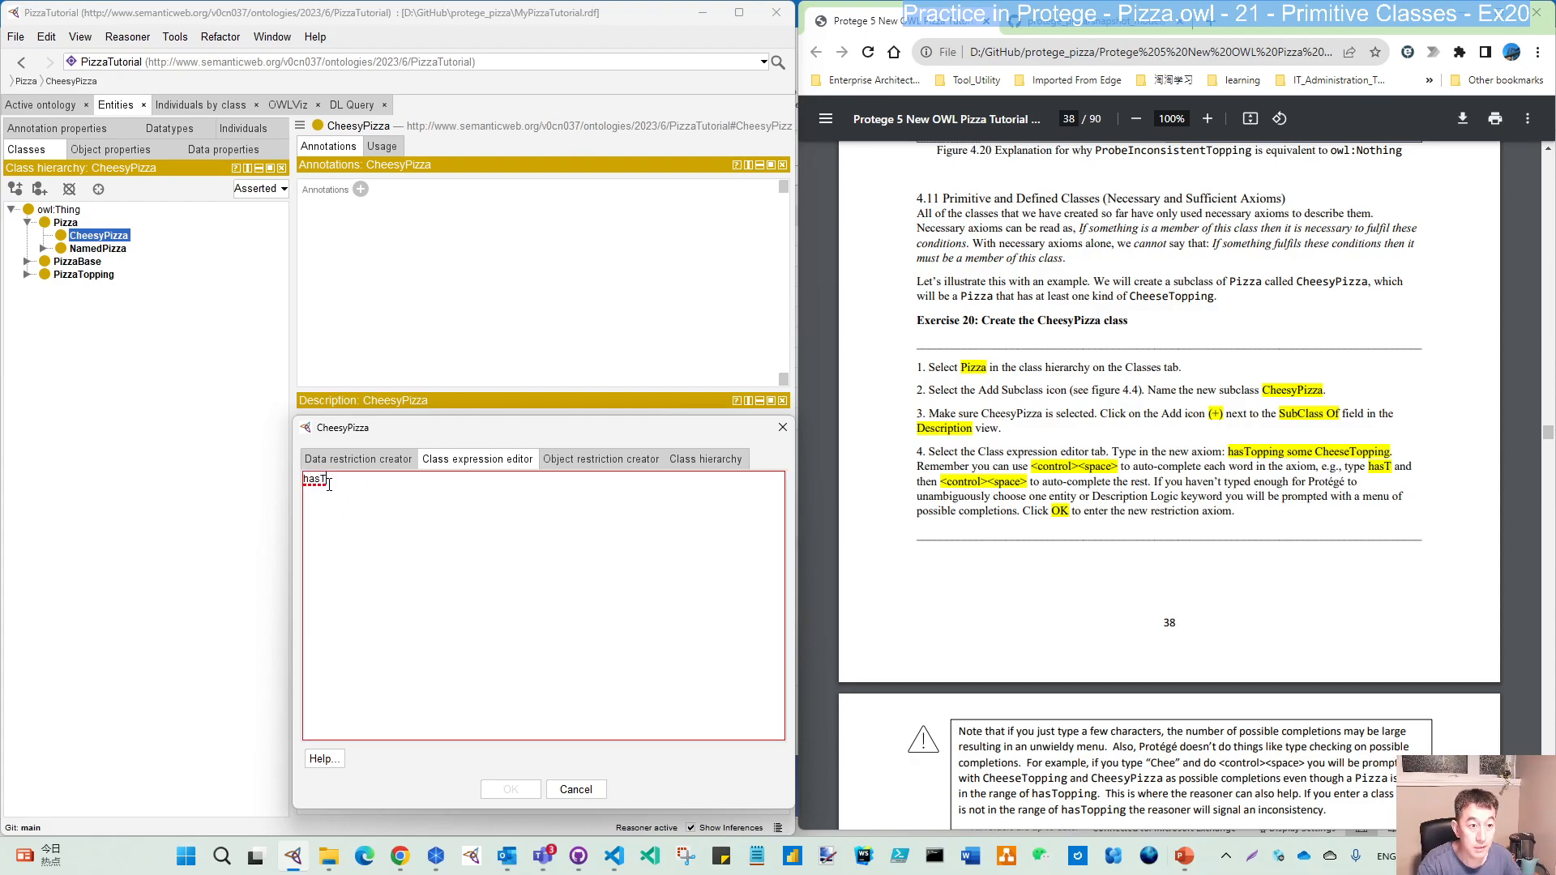
key(ctrl+space)
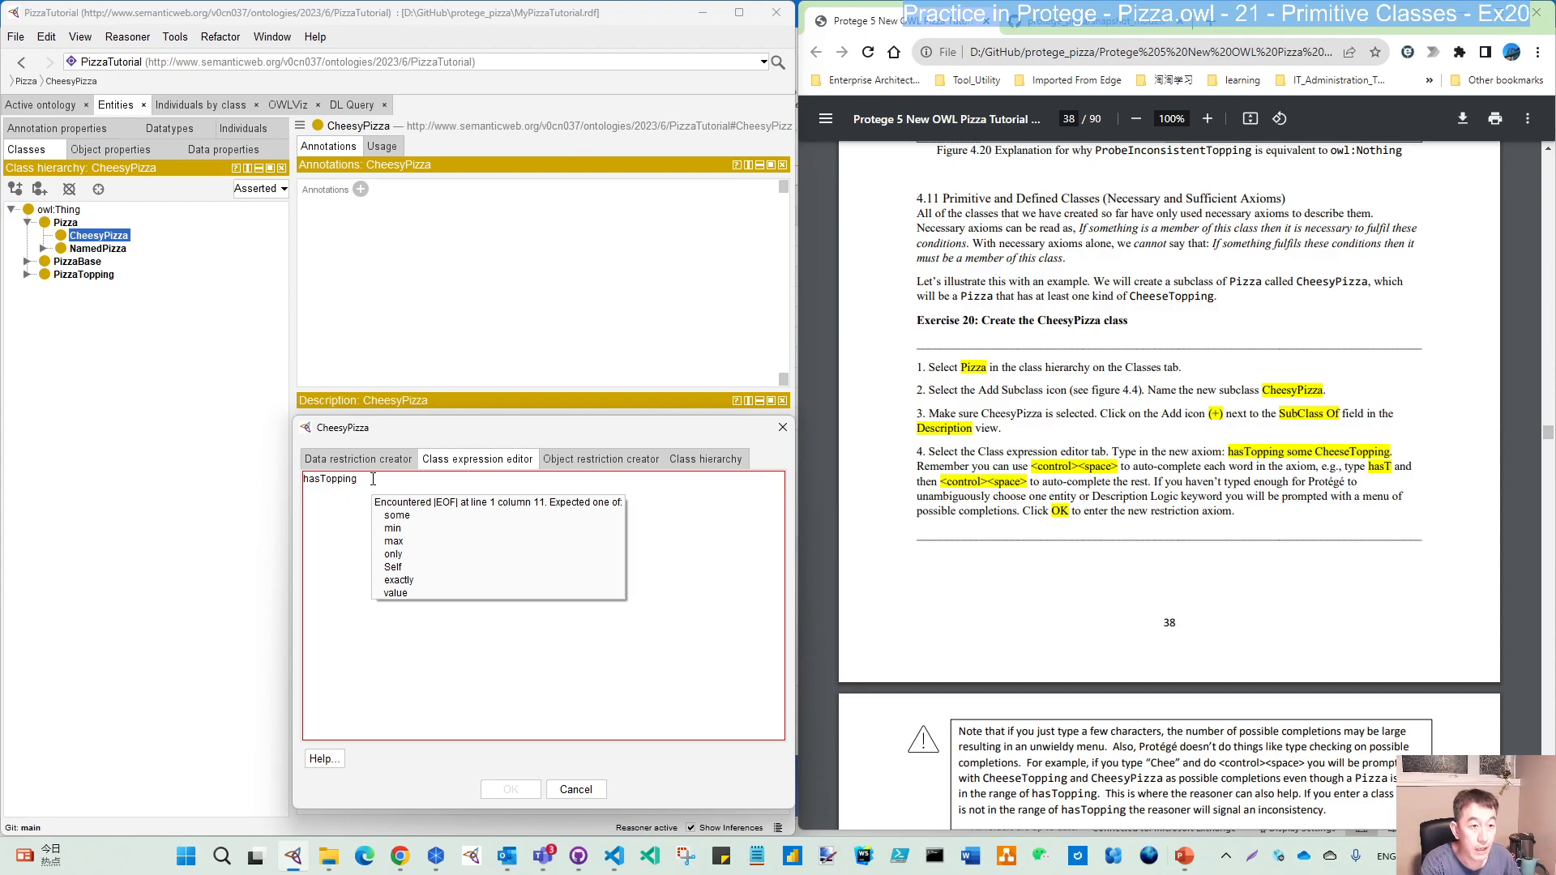
key(BackSpace)
key(BackSpace)
key(BackSpace)
key(BackSpace)
key(BackSpace)
key(BackSpace)
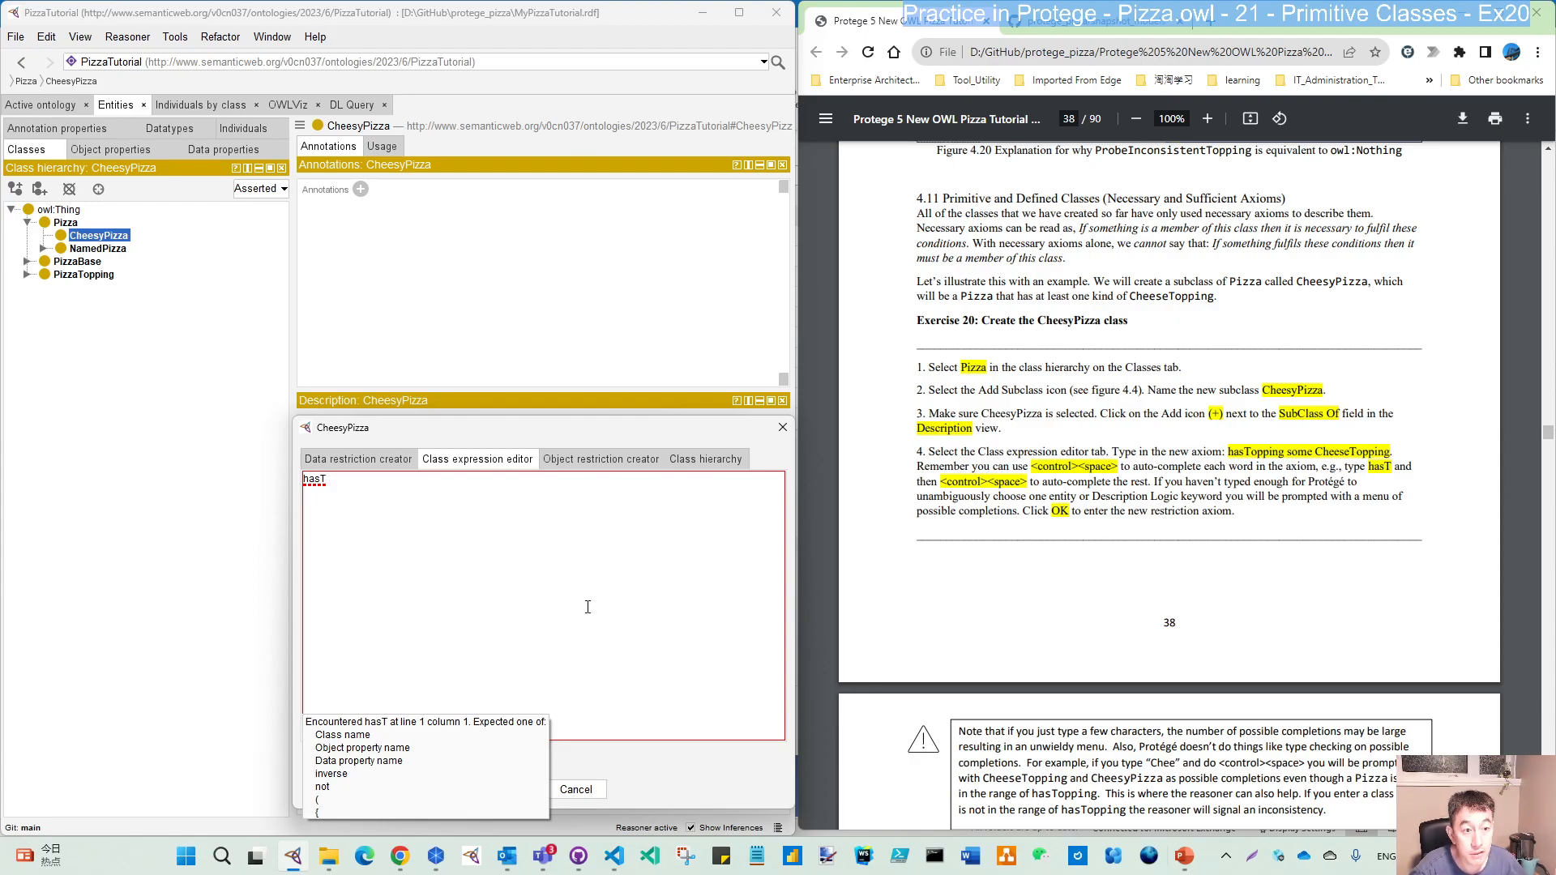
key(ctrl+space)
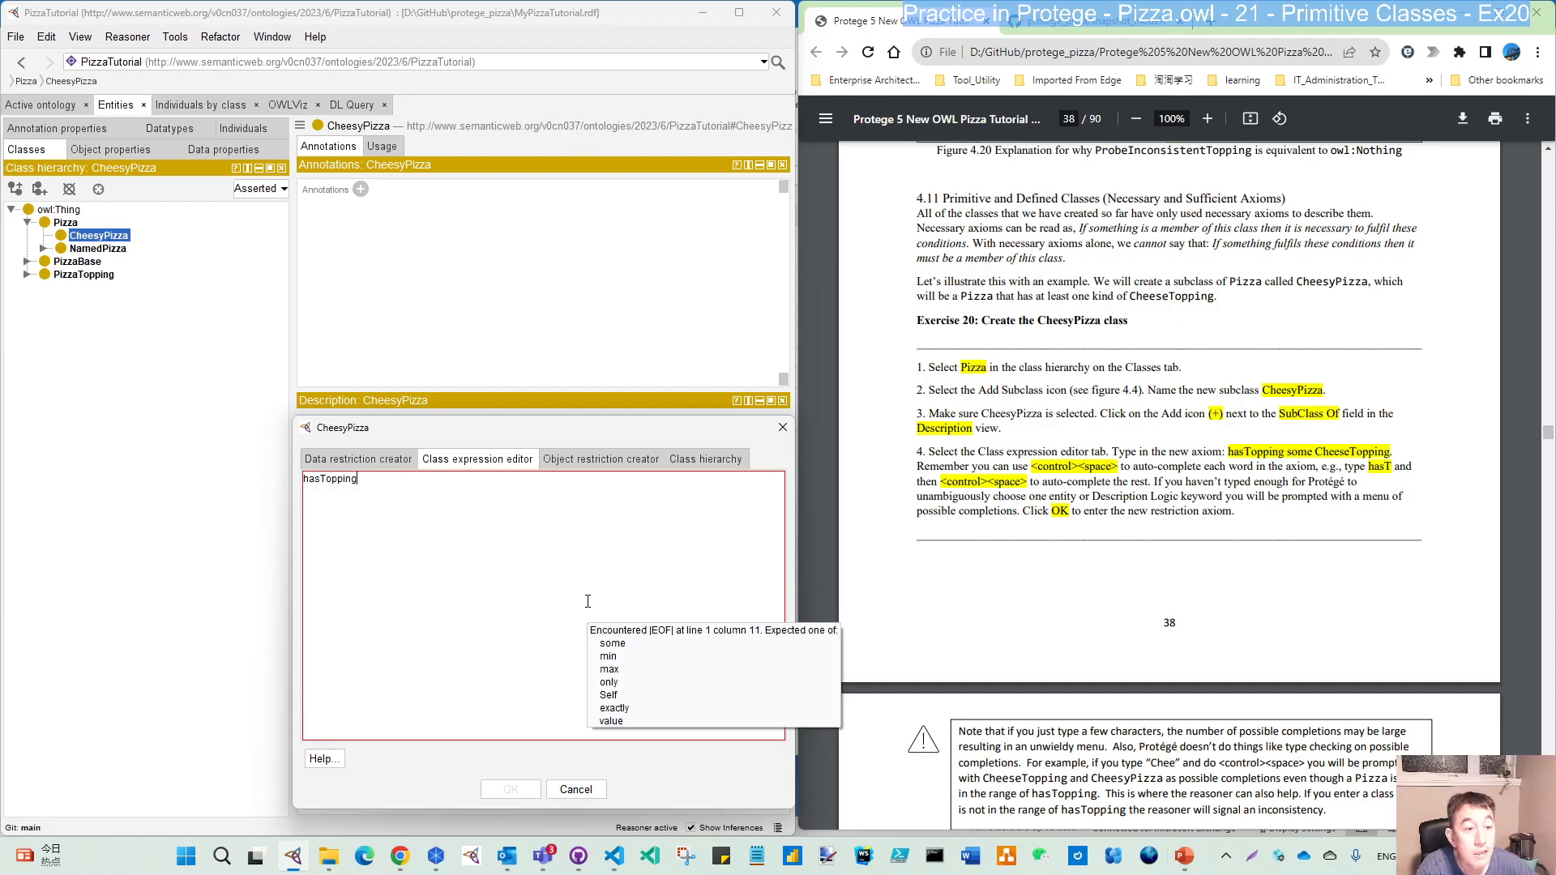
Step: Extend the class expression with "some Chee", list its possible completions and consult the tutorial's note on the Chee example
text(some Chee)
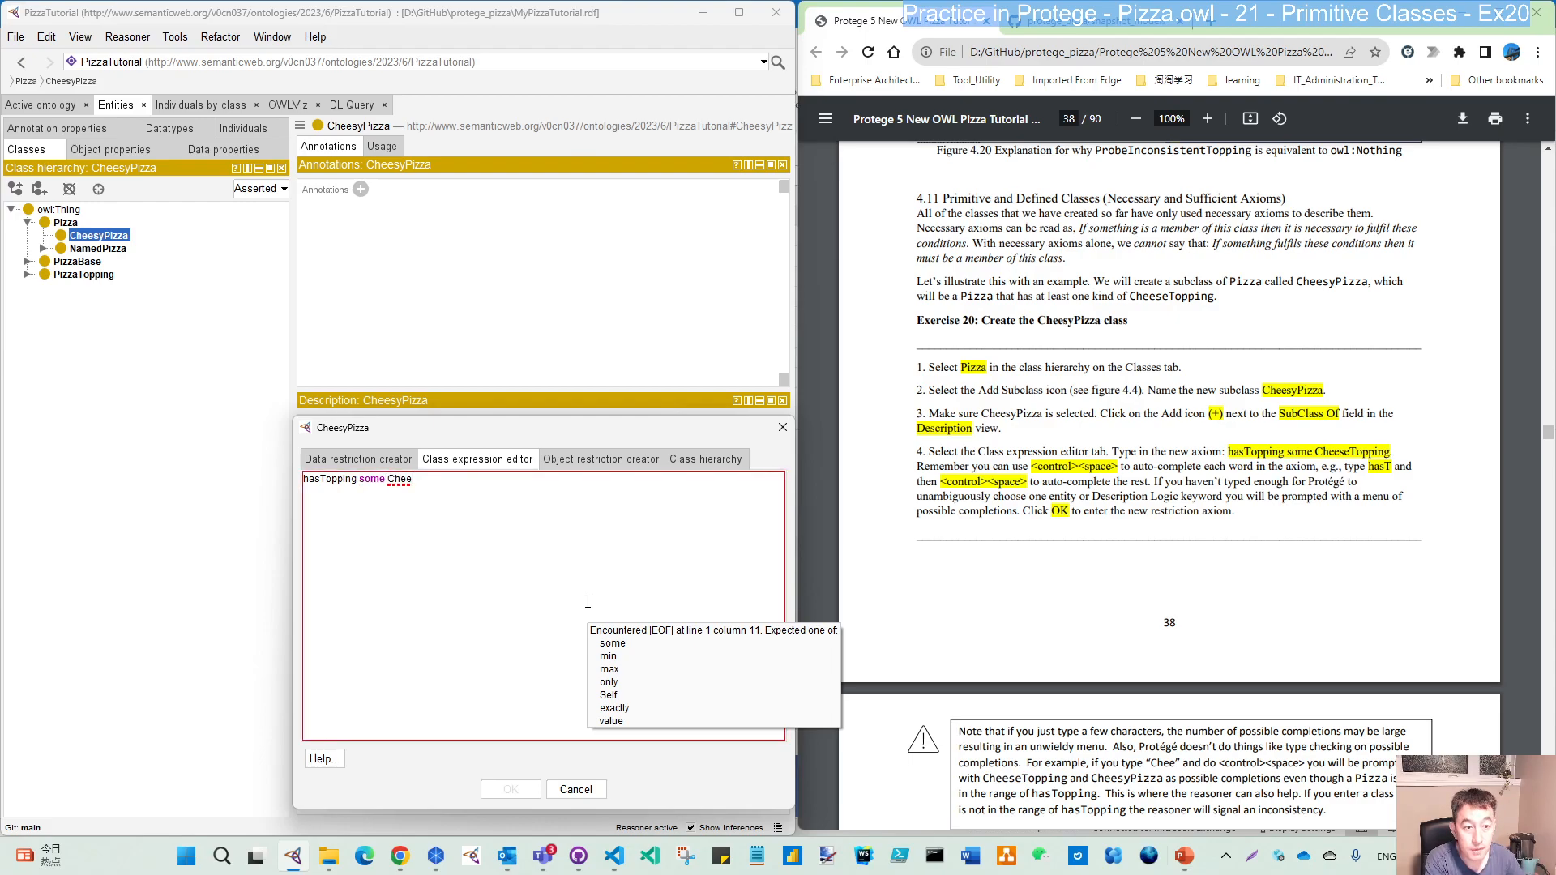
key(ctrl+space)
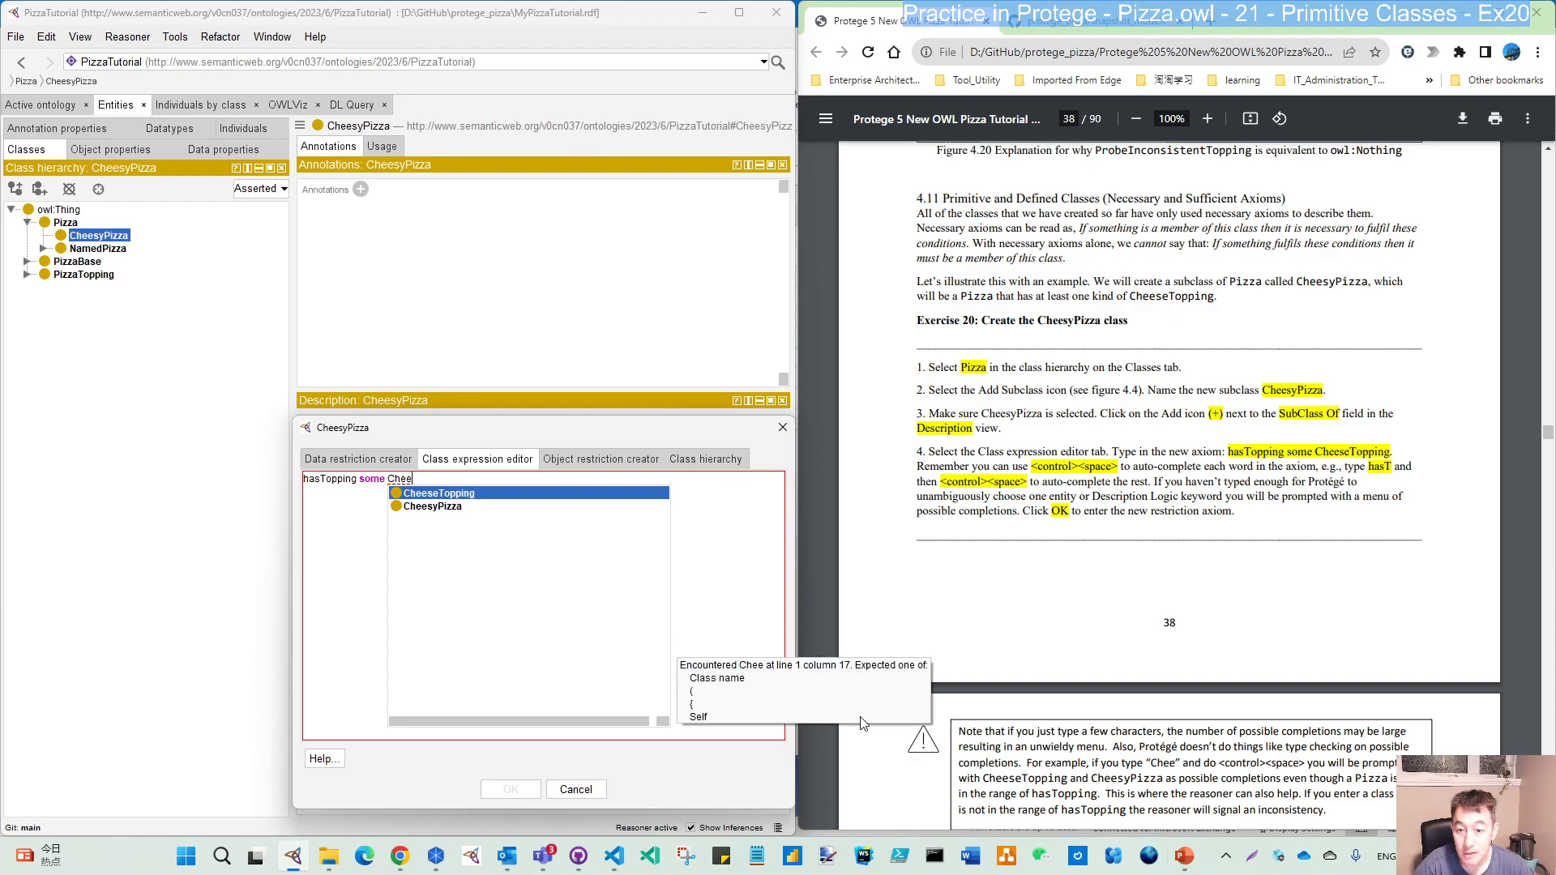
scroll(1129, 671, down, 1)
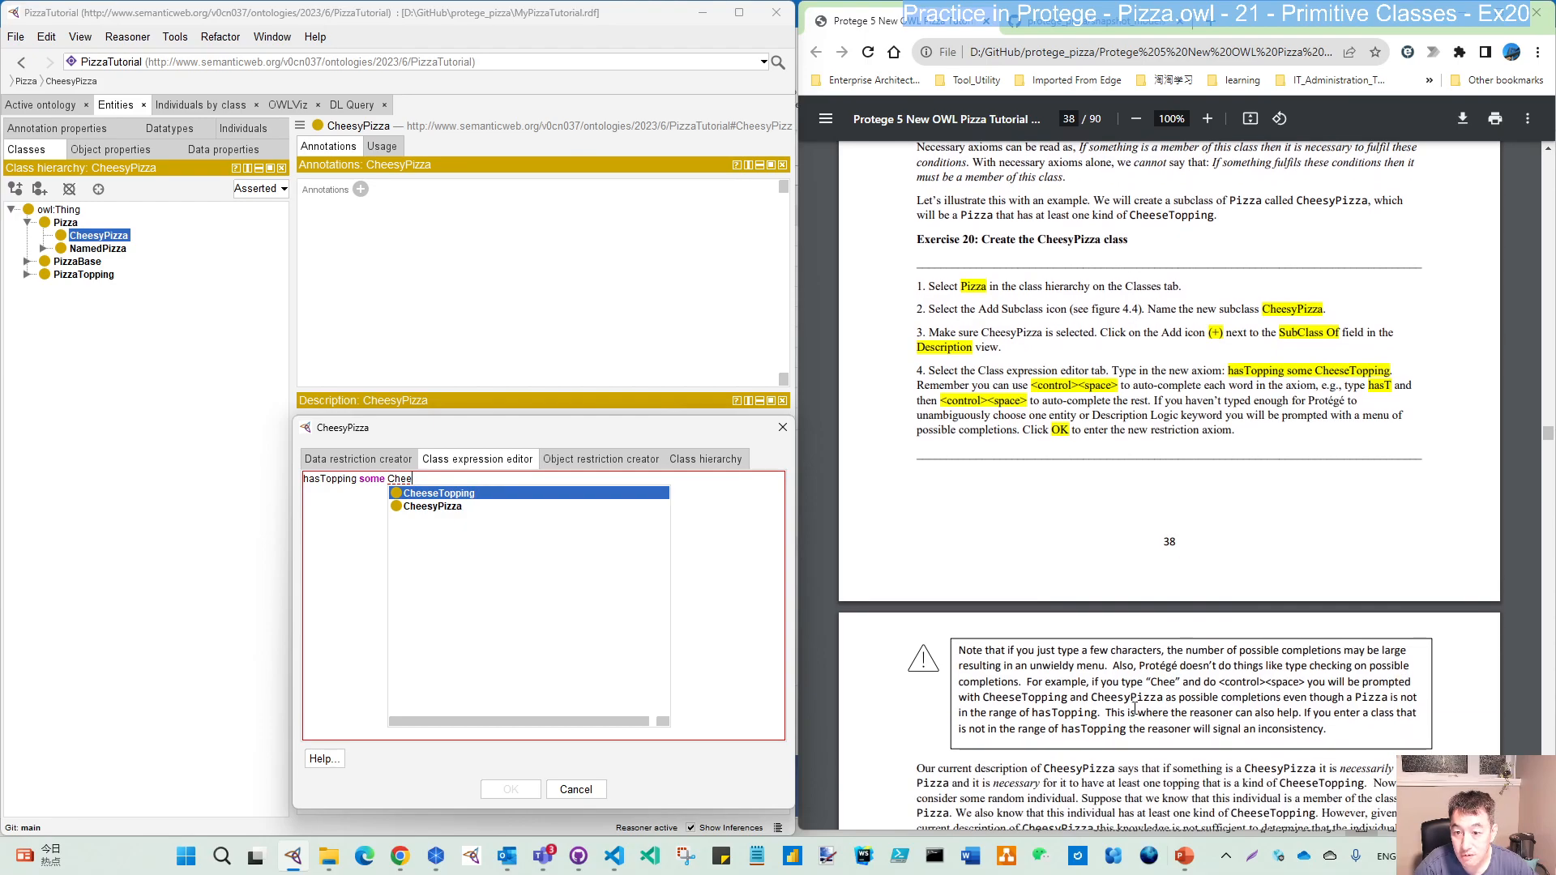
drag(1151, 681, 1174, 683)
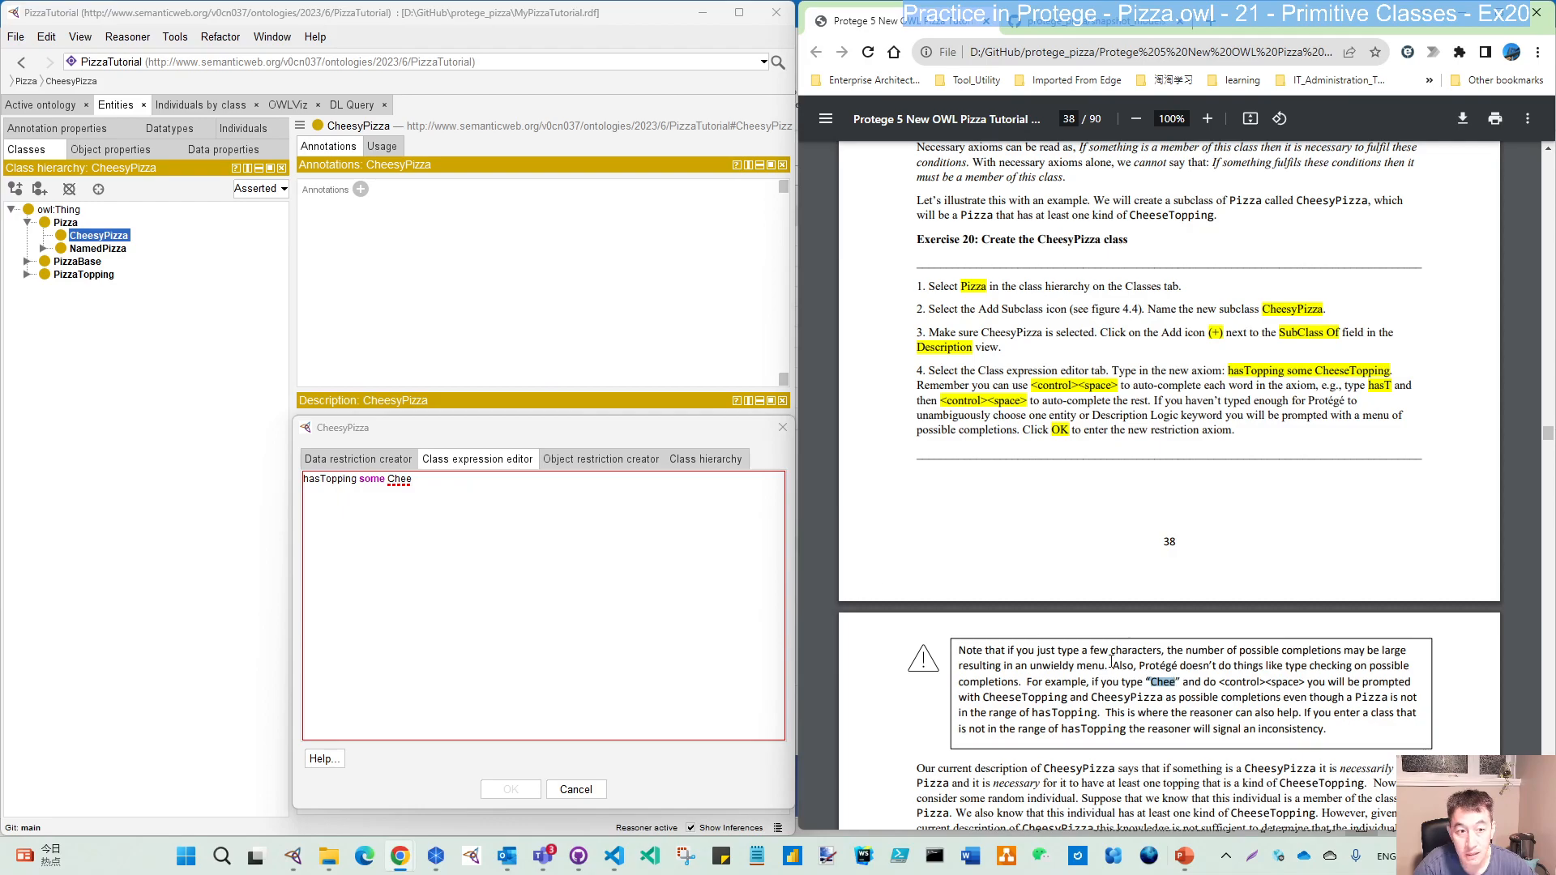
Step: Complete Chee to CheeseTopping and add the axiom hasTopping some CheeseTopping to CheesyPizza's SubClass Of axioms
click(419, 485)
key(ctrl+space)
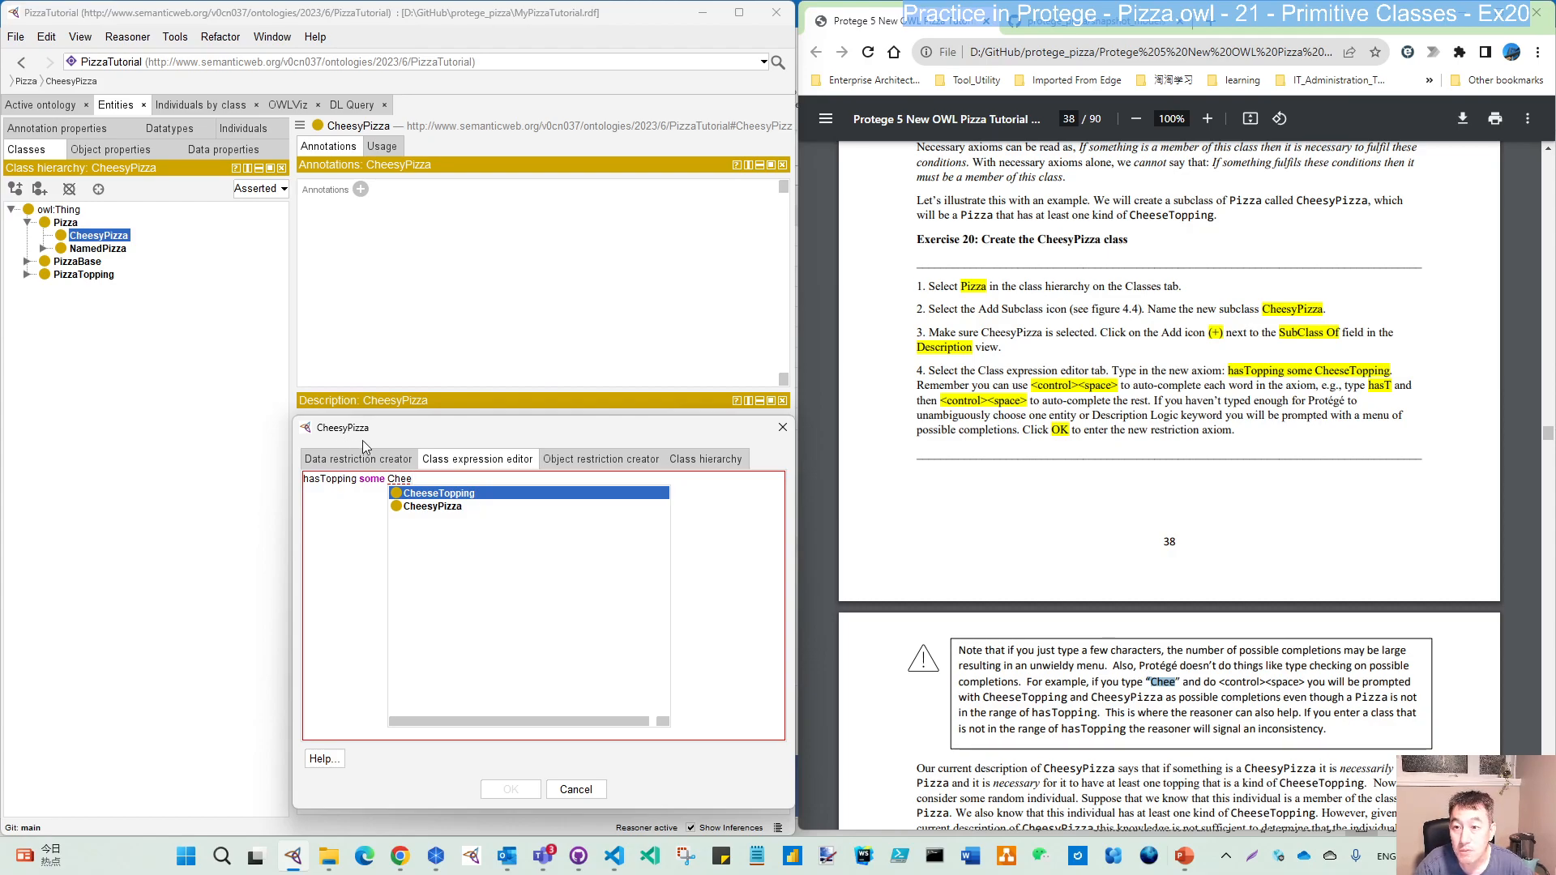
double_click(436, 496)
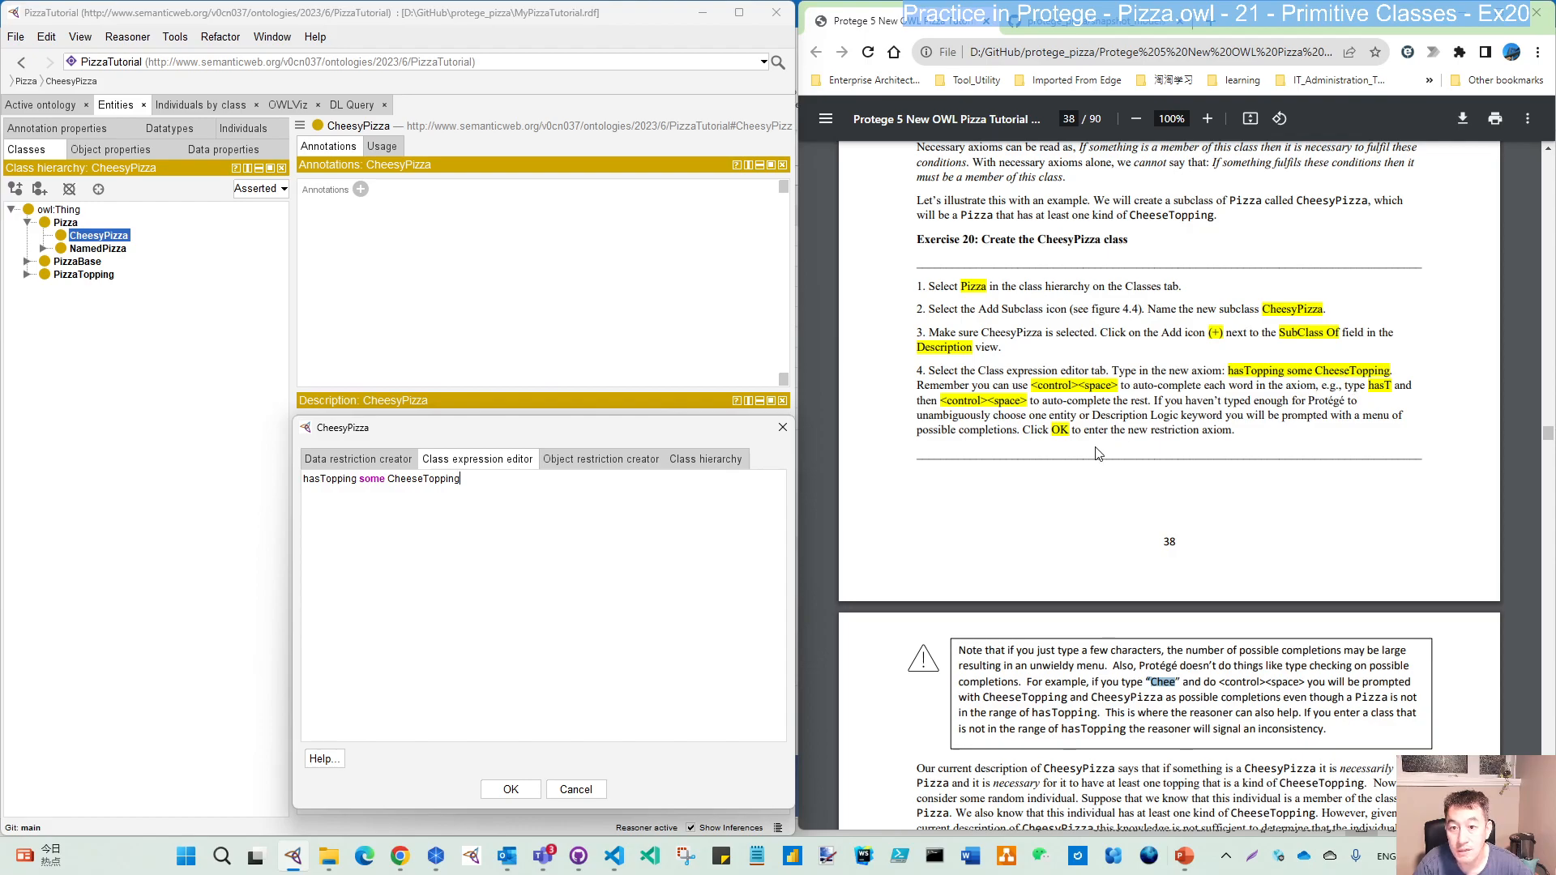
click(523, 794)
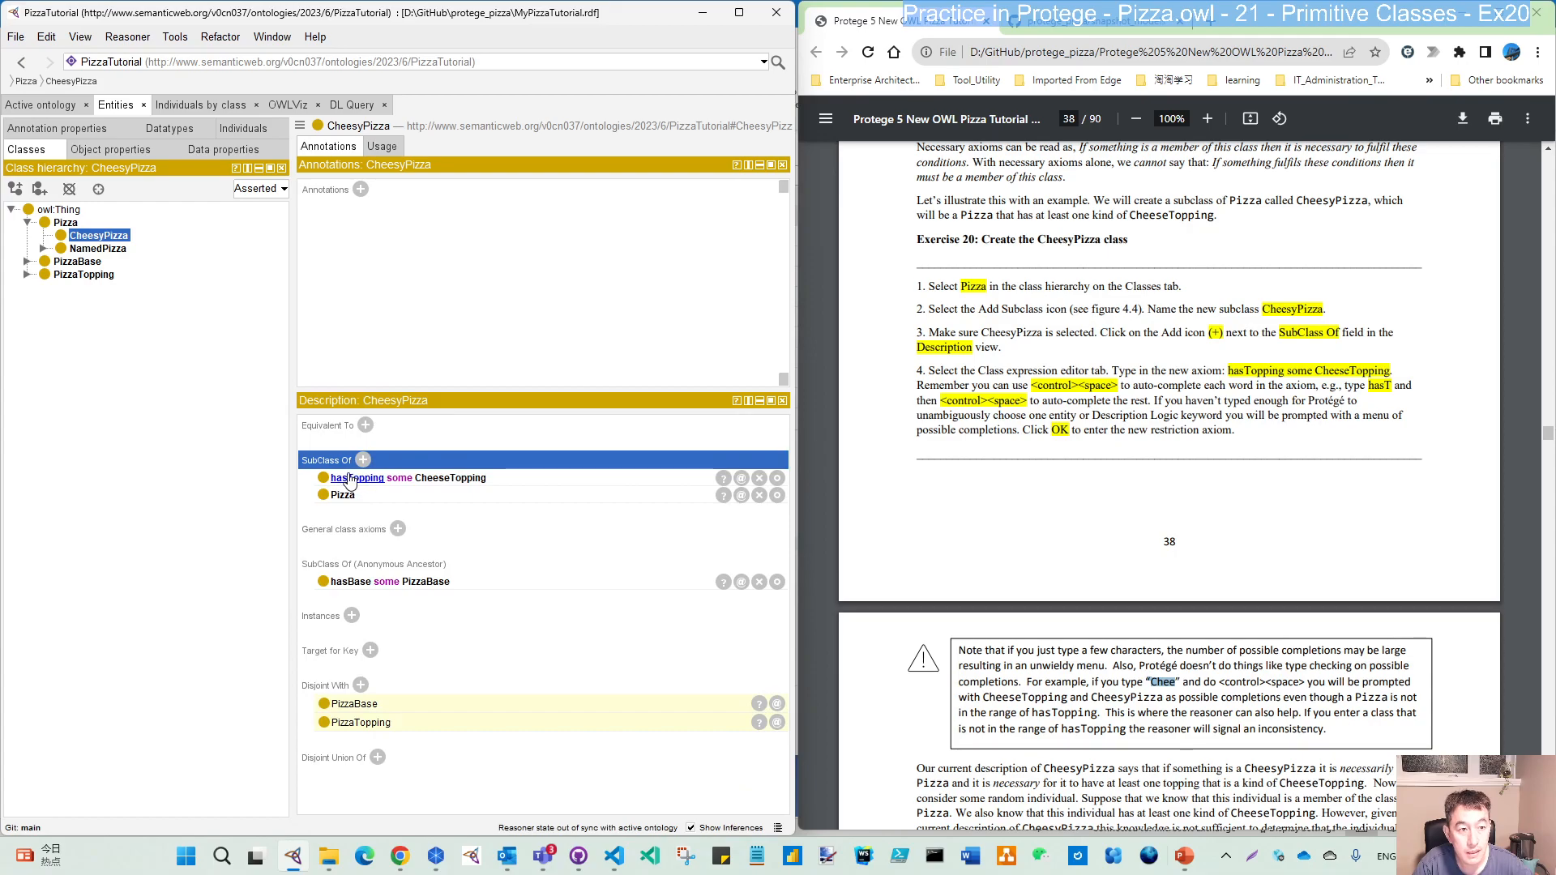
Step: Review the tutorial's section on primitive and defined classes, including Exercises 20 and 21 and Figures 4.21 and 4.22
scroll(1260, 596, down, 8)
scroll(1258, 594, down, 6)
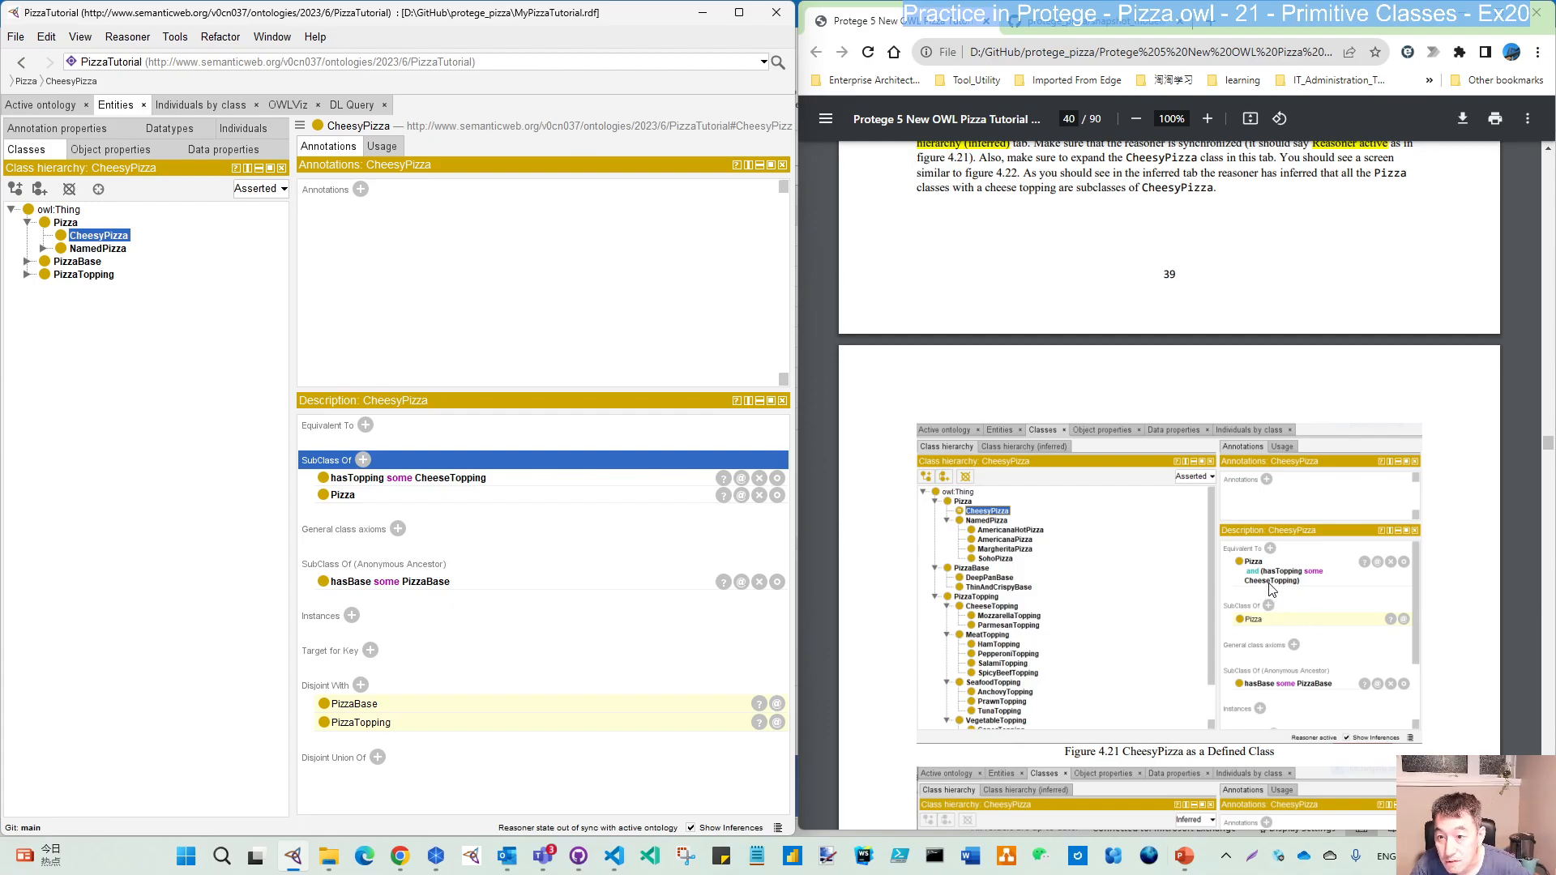
scroll(1143, 657, up, 10)
scroll(1143, 658, up, 10)
scroll(1144, 659, down, 3)
scroll(1144, 659, down, 6)
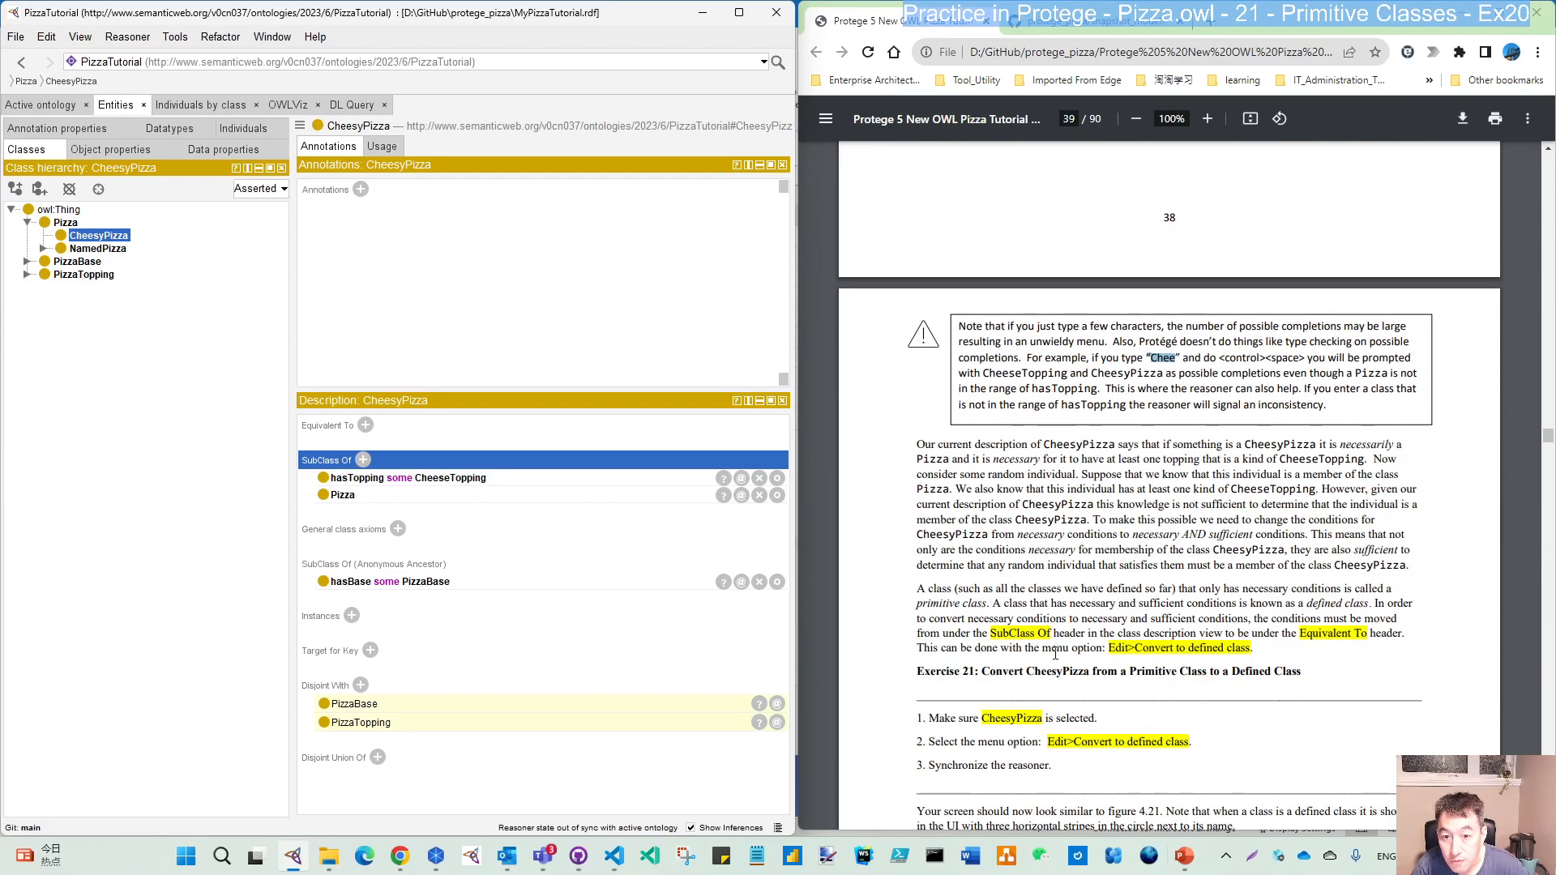
scroll(1000, 538, up, 5)
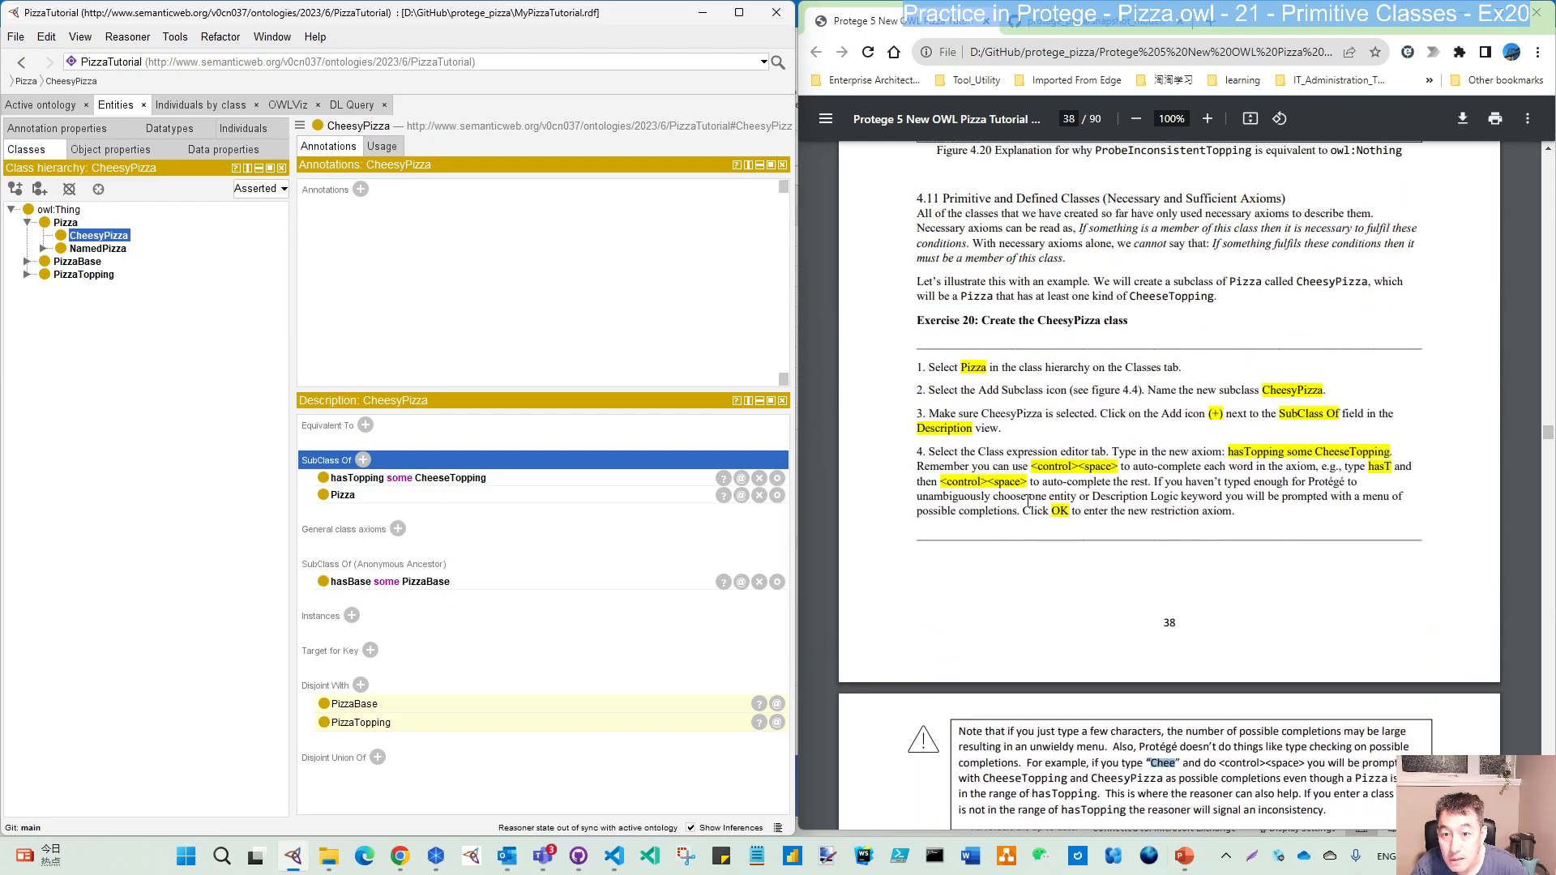
scroll(1189, 650, down, 2)
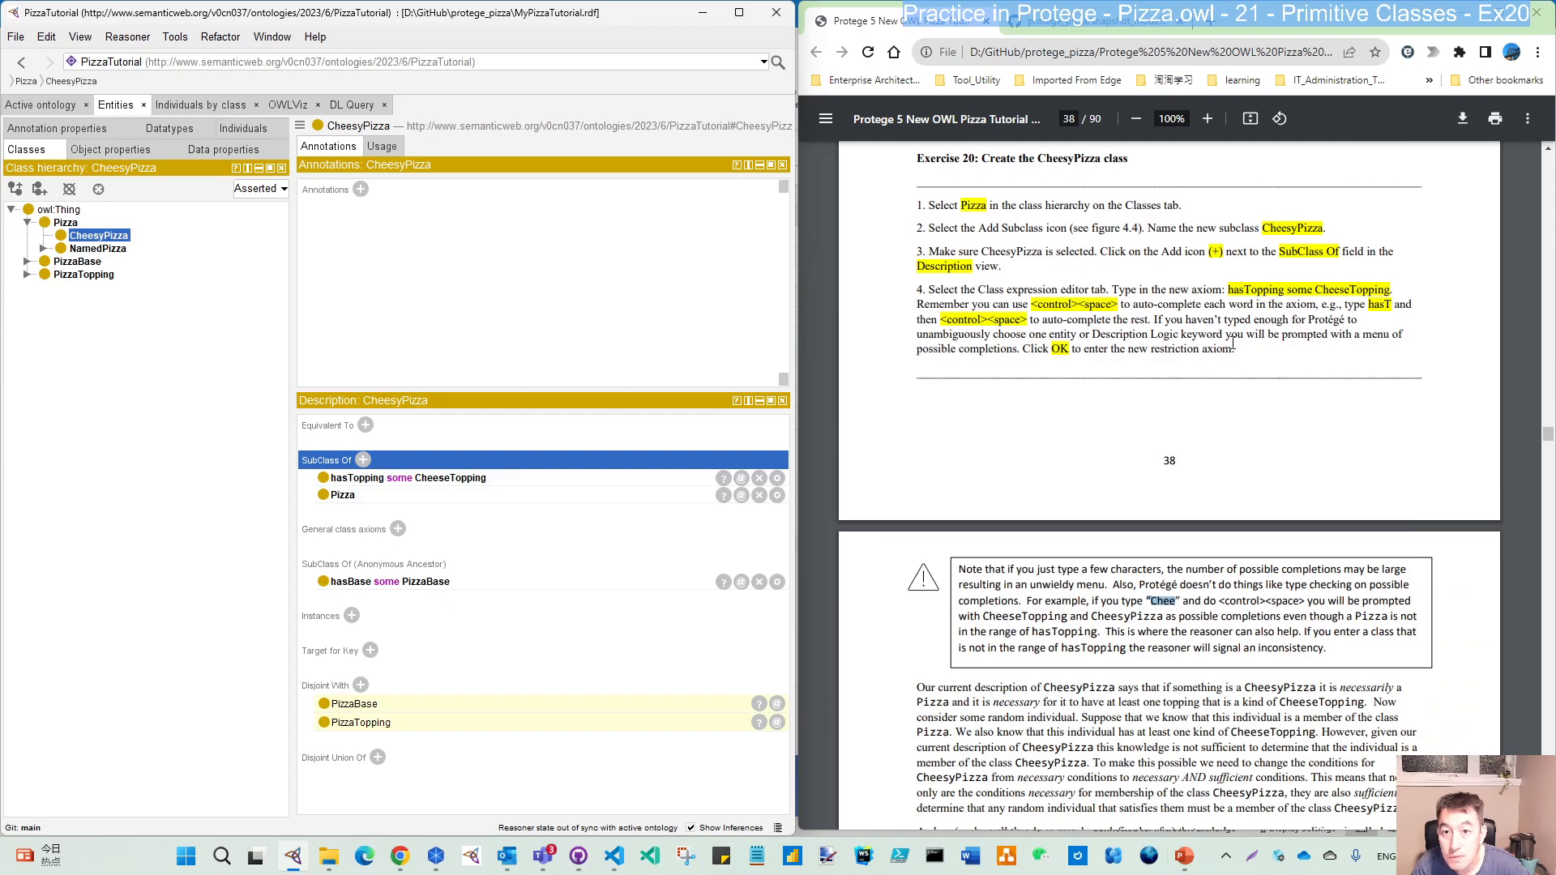
scroll(1232, 343, up, 2)
scroll(1192, 548, down, 20)
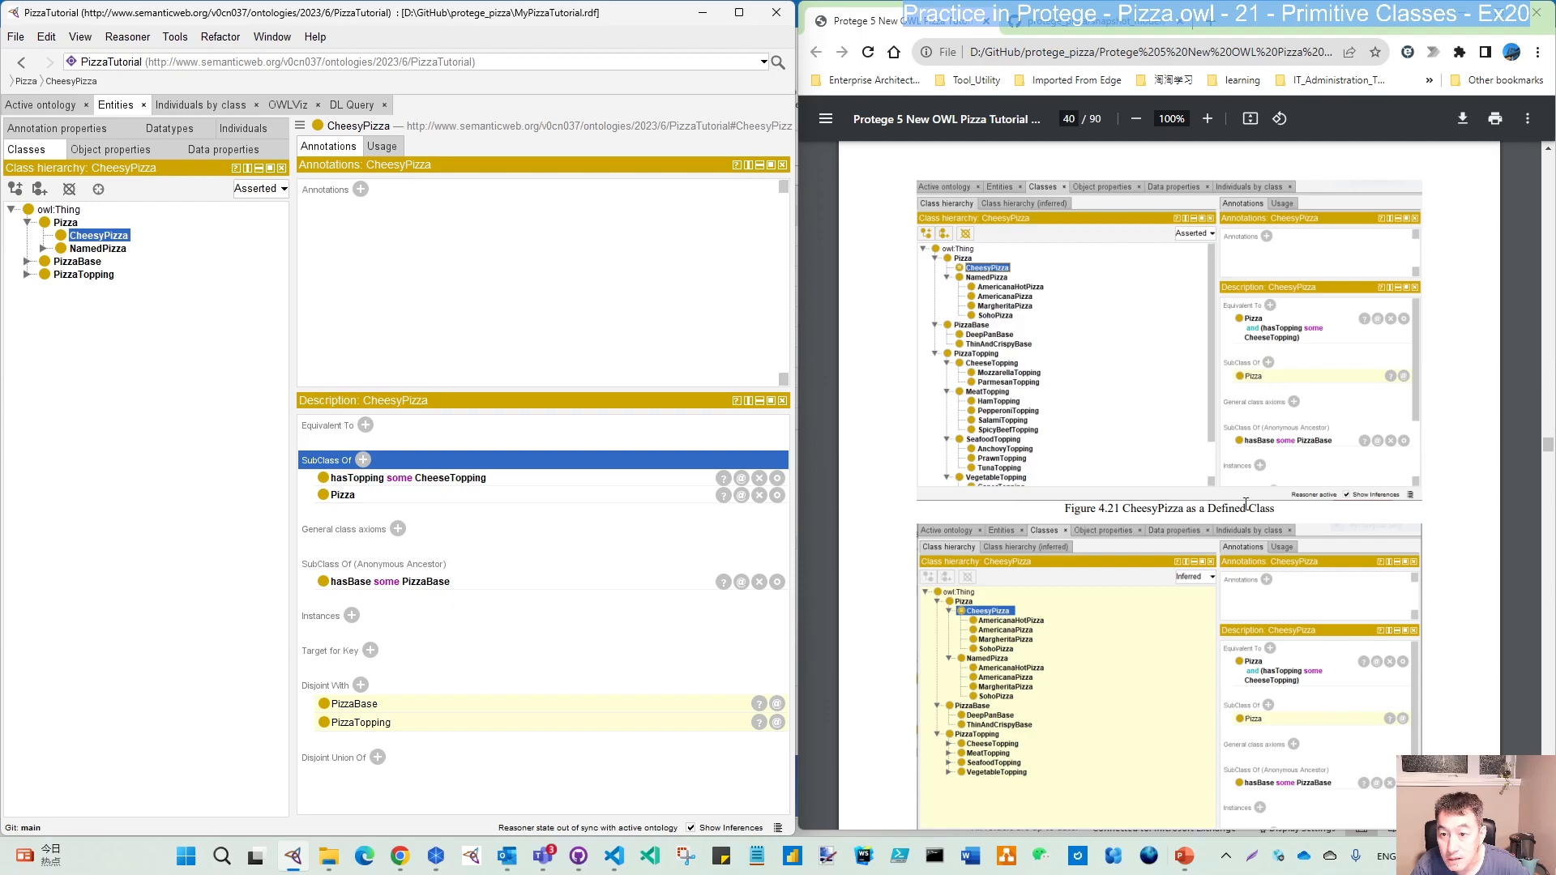
scroll(1245, 504, down, 4)
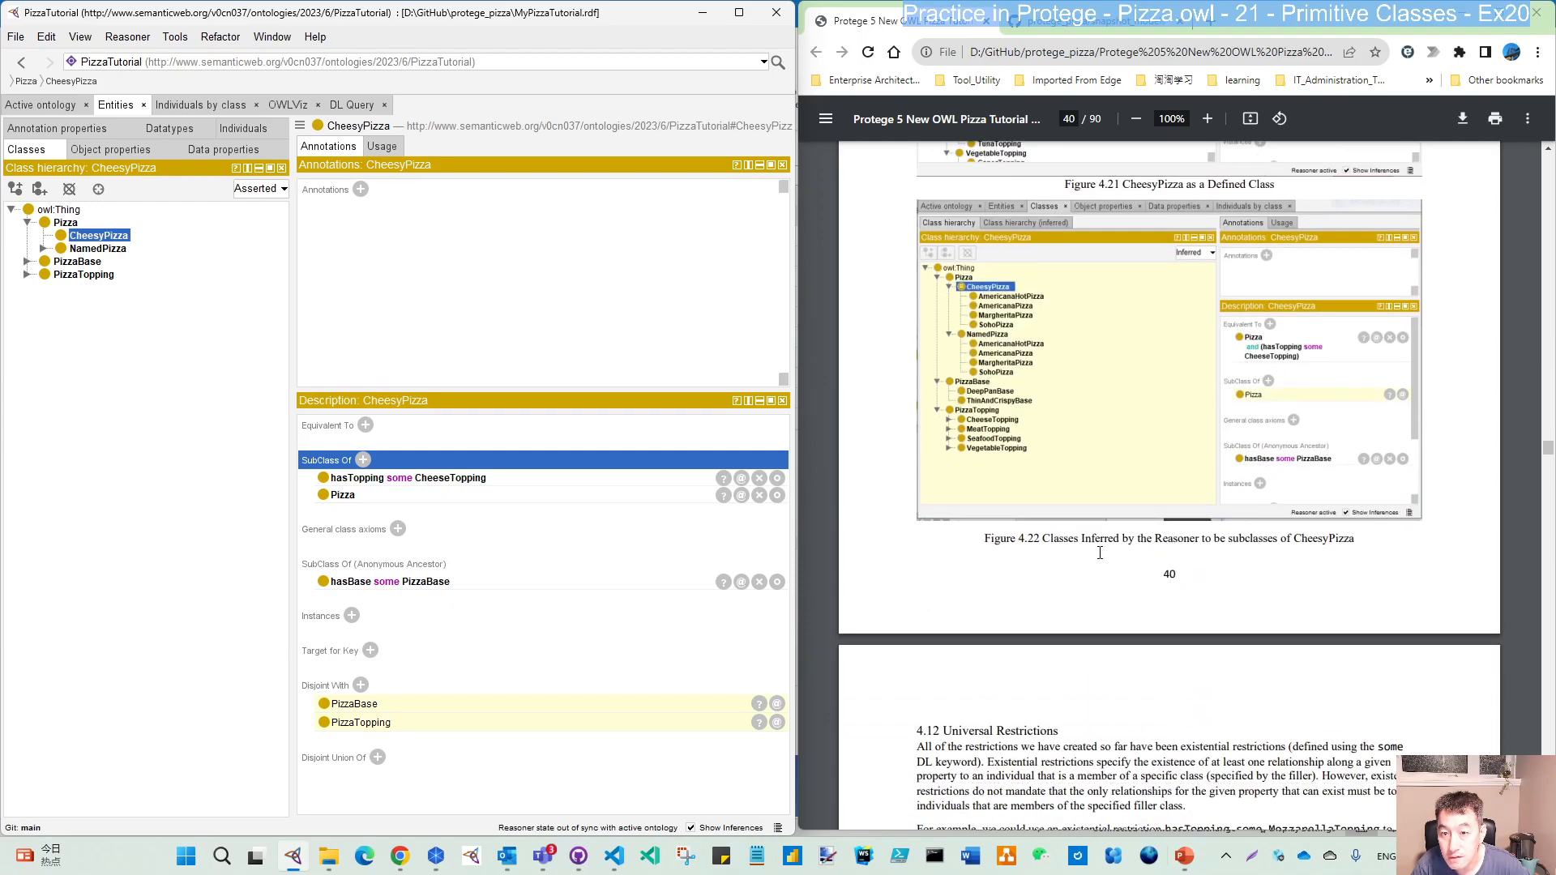
scroll(1098, 553, up, 20)
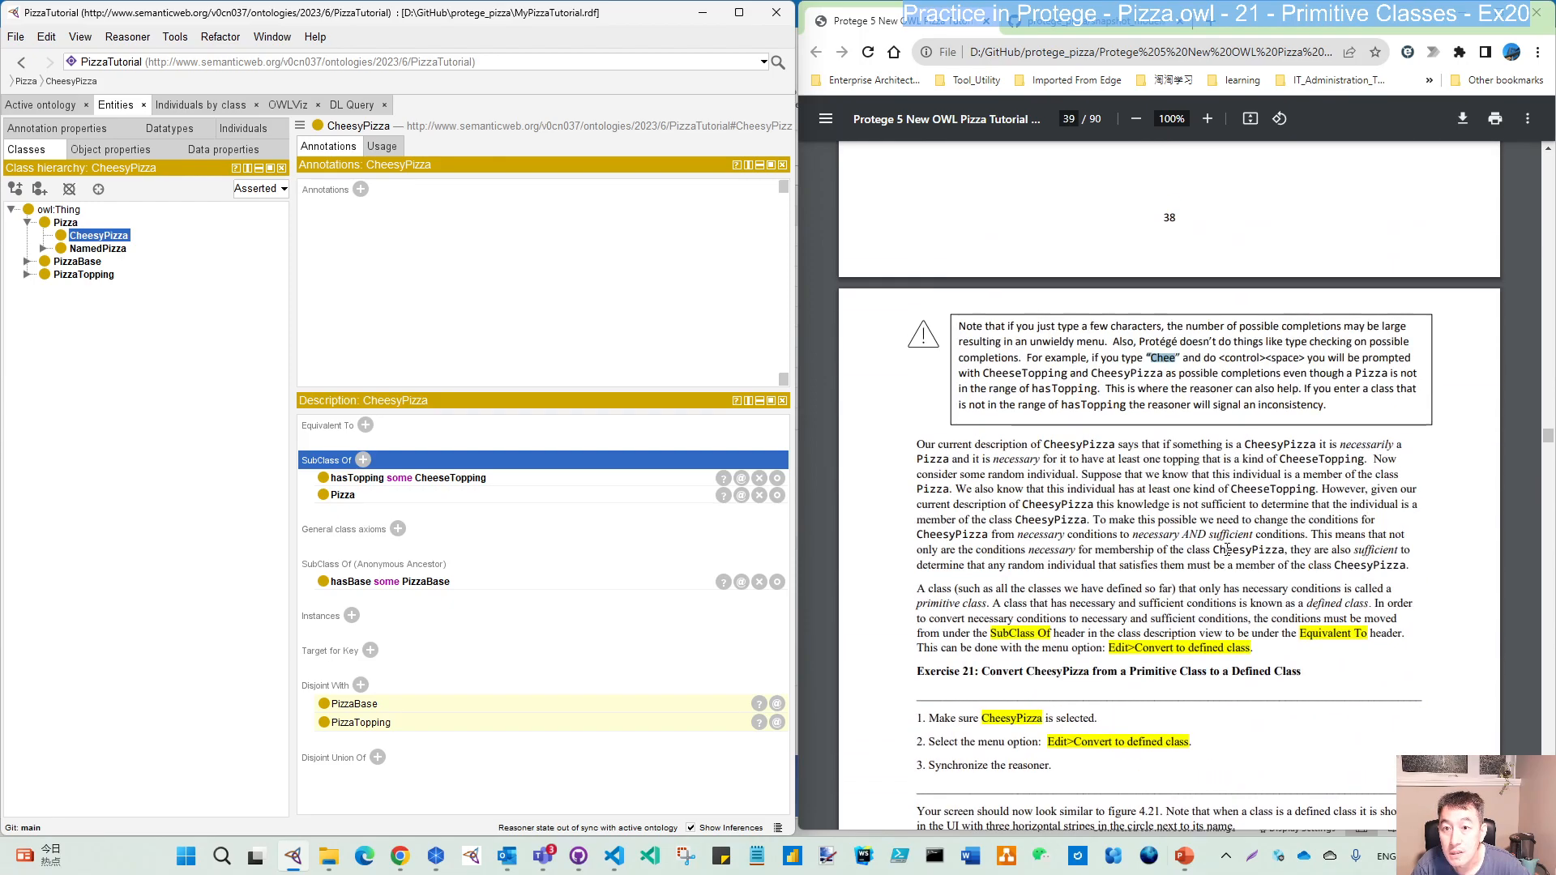
scroll(1227, 549, up, 4)
scroll(1227, 549, up, 5)
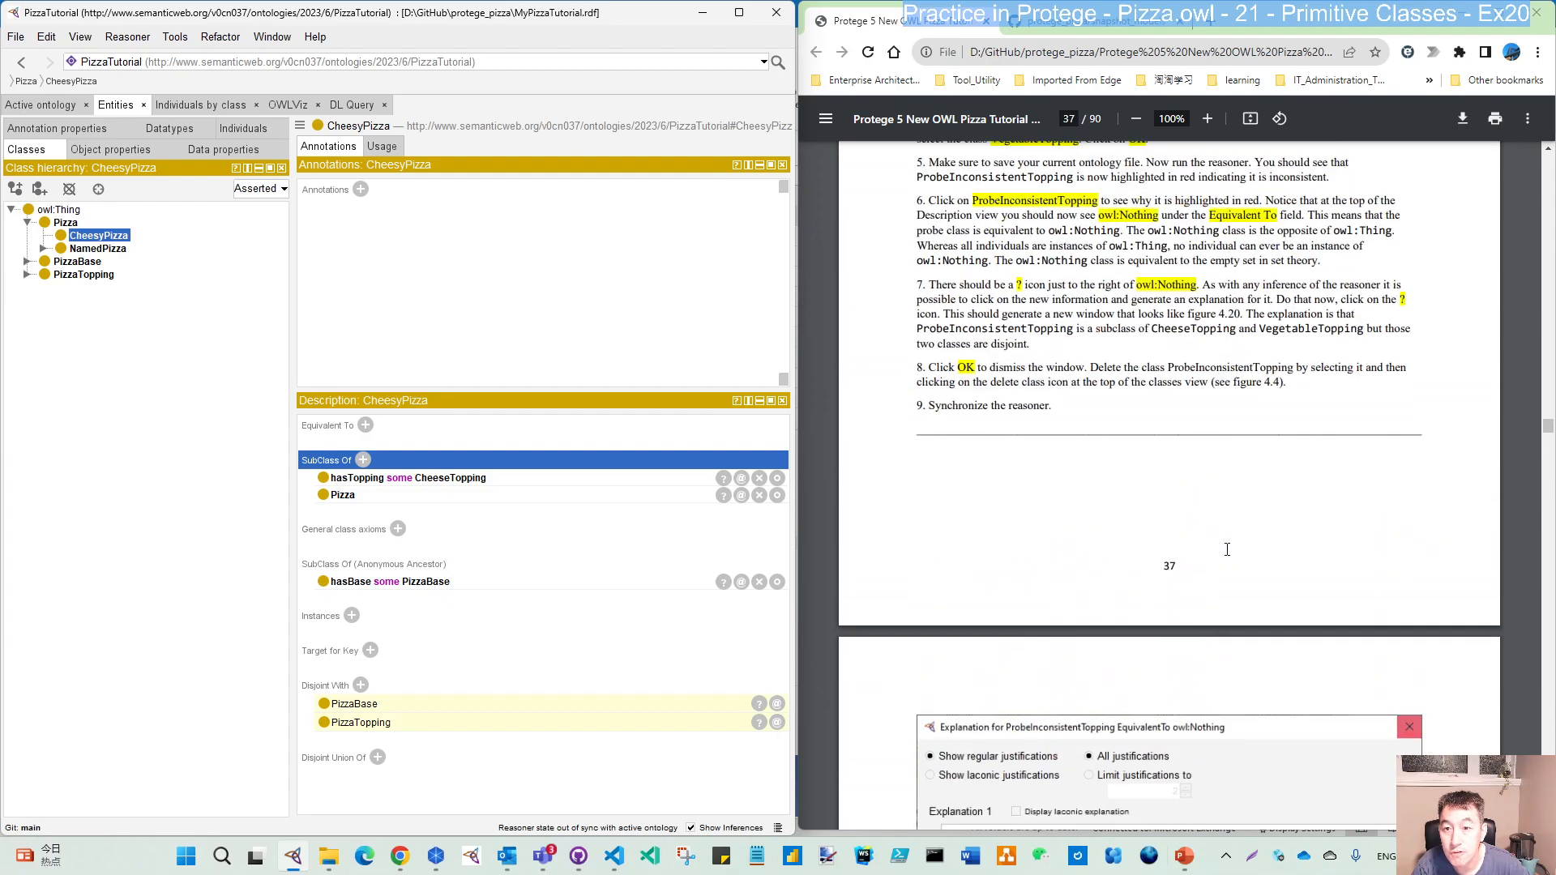
scroll(1227, 550, down, 9)
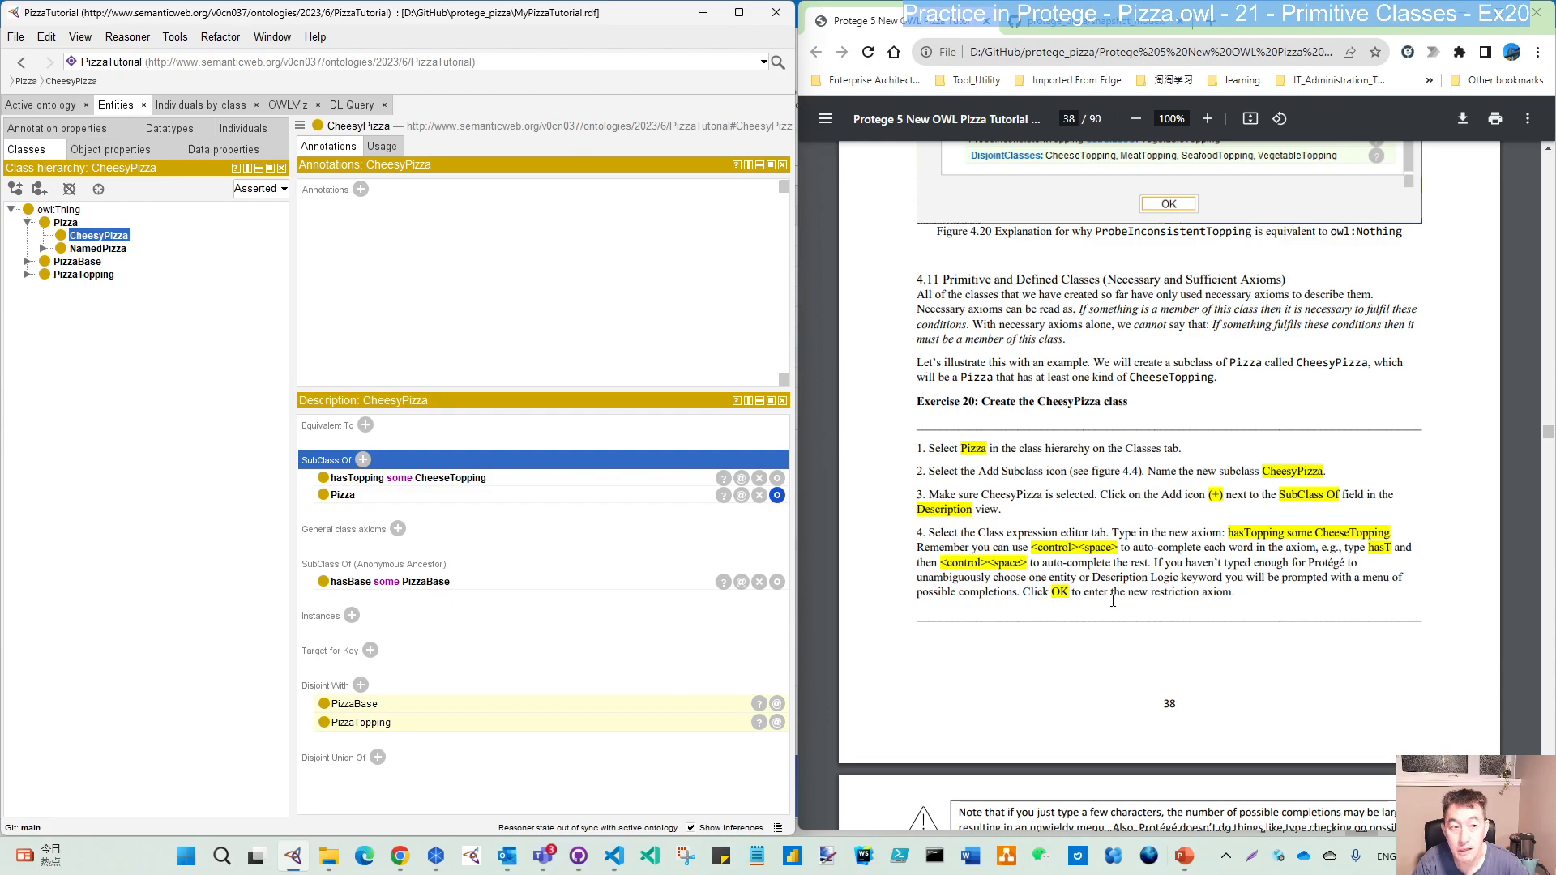
scroll(1113, 601, down, 4)
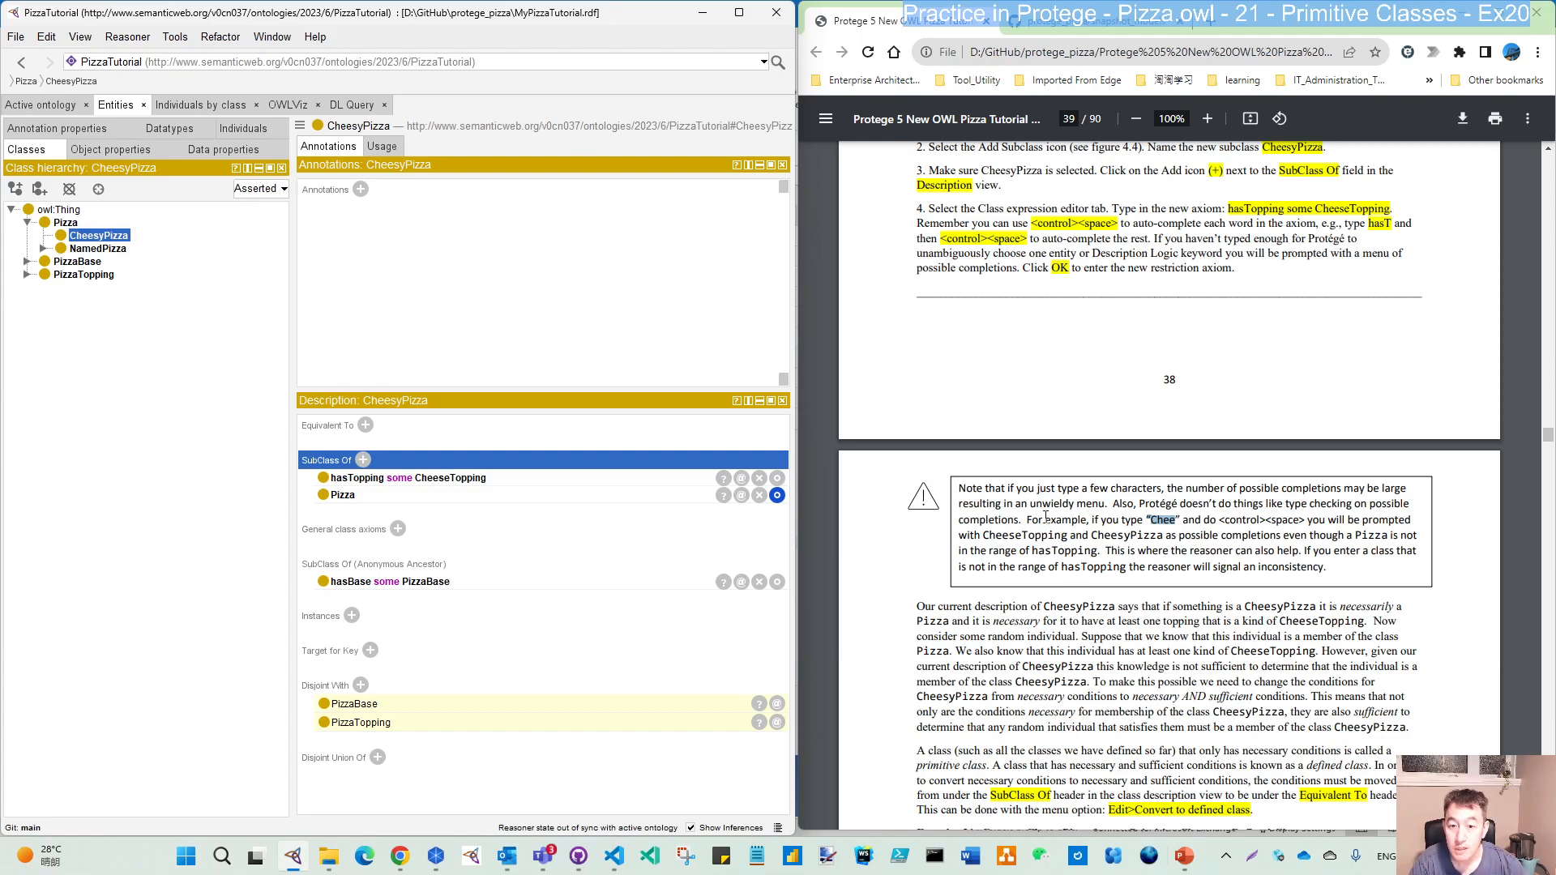
scroll(1076, 606, down, 2)
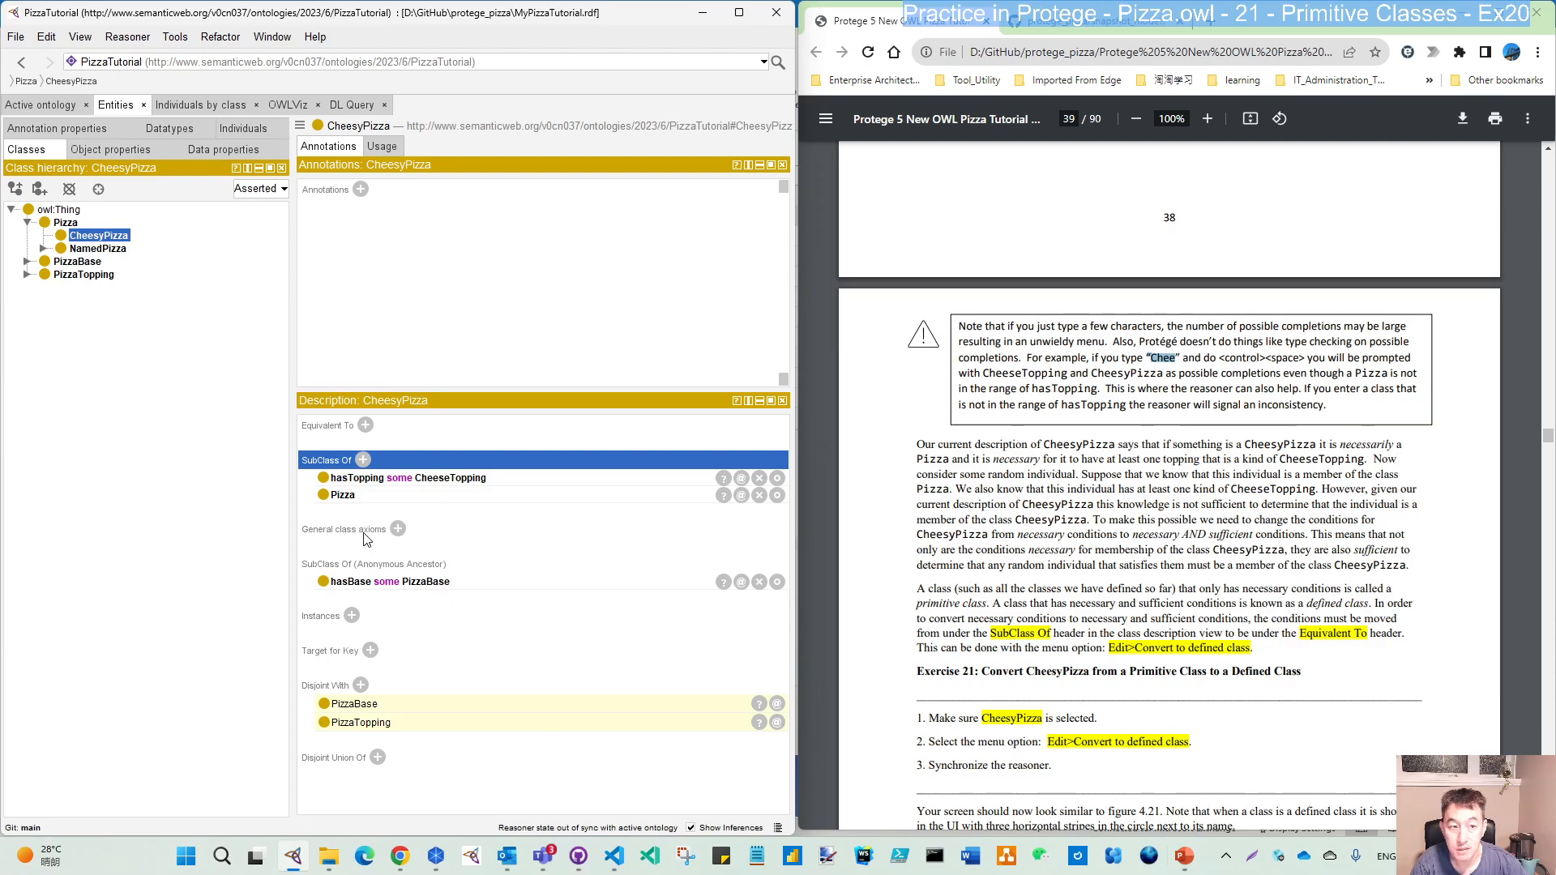
Step: Synchronize the reasoner with the new CheesyPizza axiom and review the descriptions of Pizza and CheesyPizza
click(127, 37)
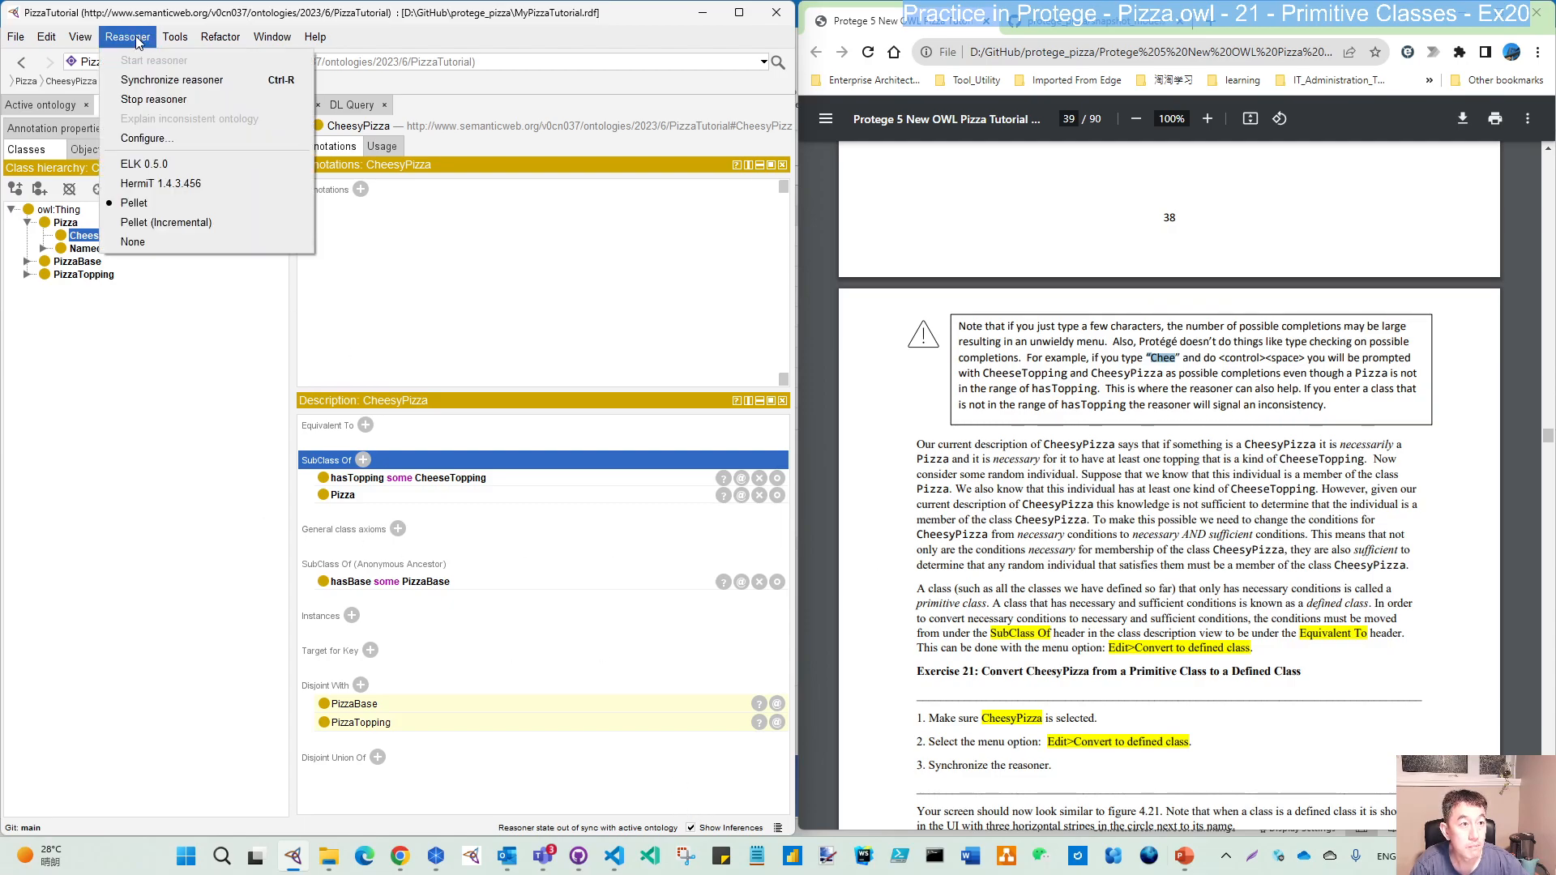
click(146, 79)
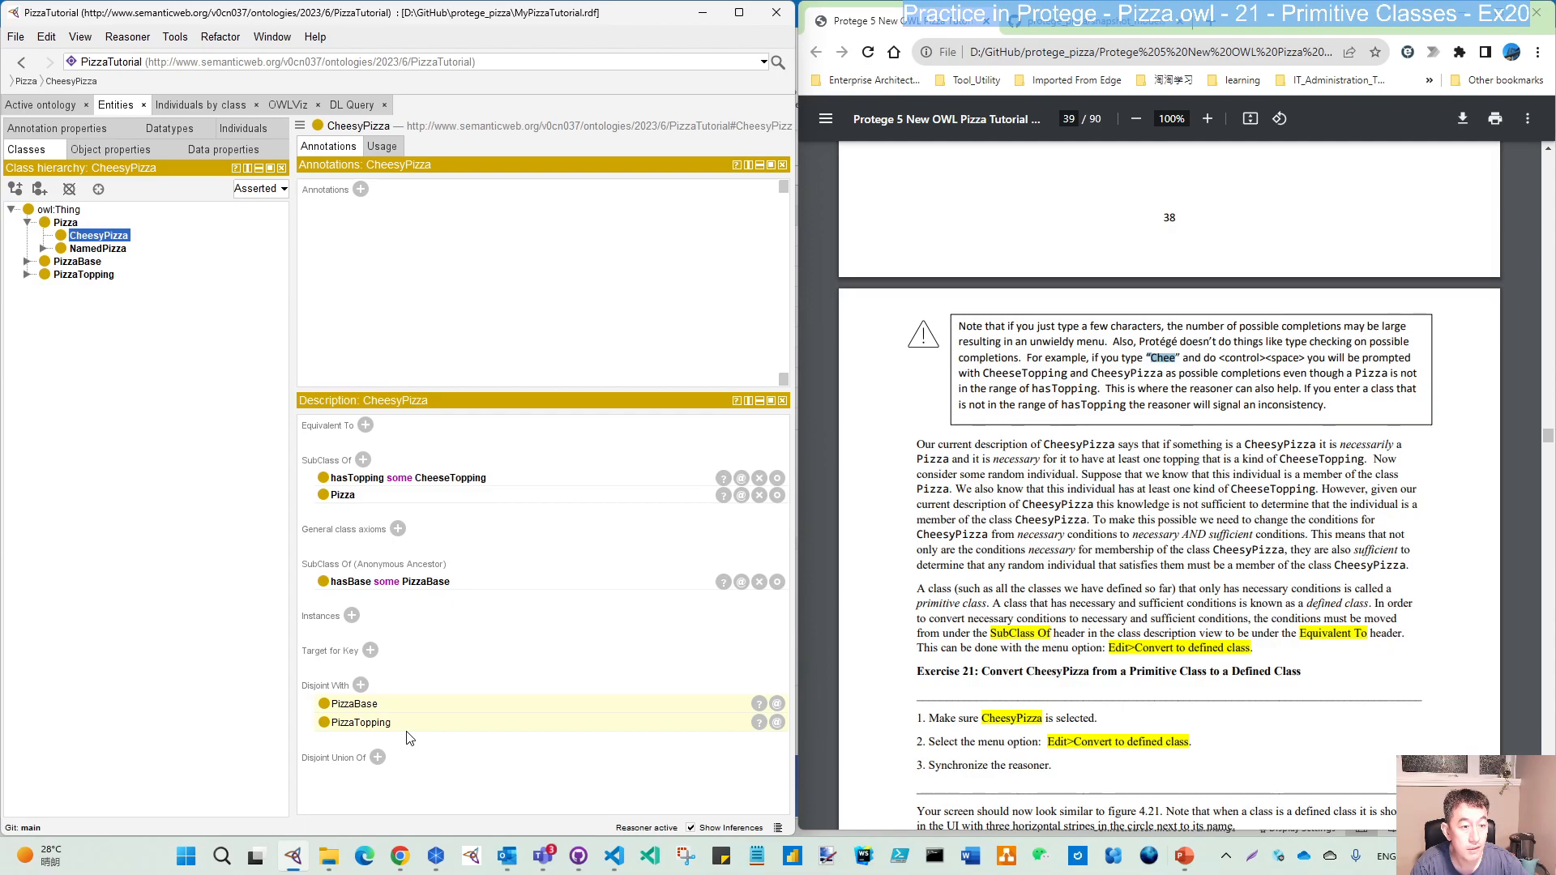
click(66, 223)
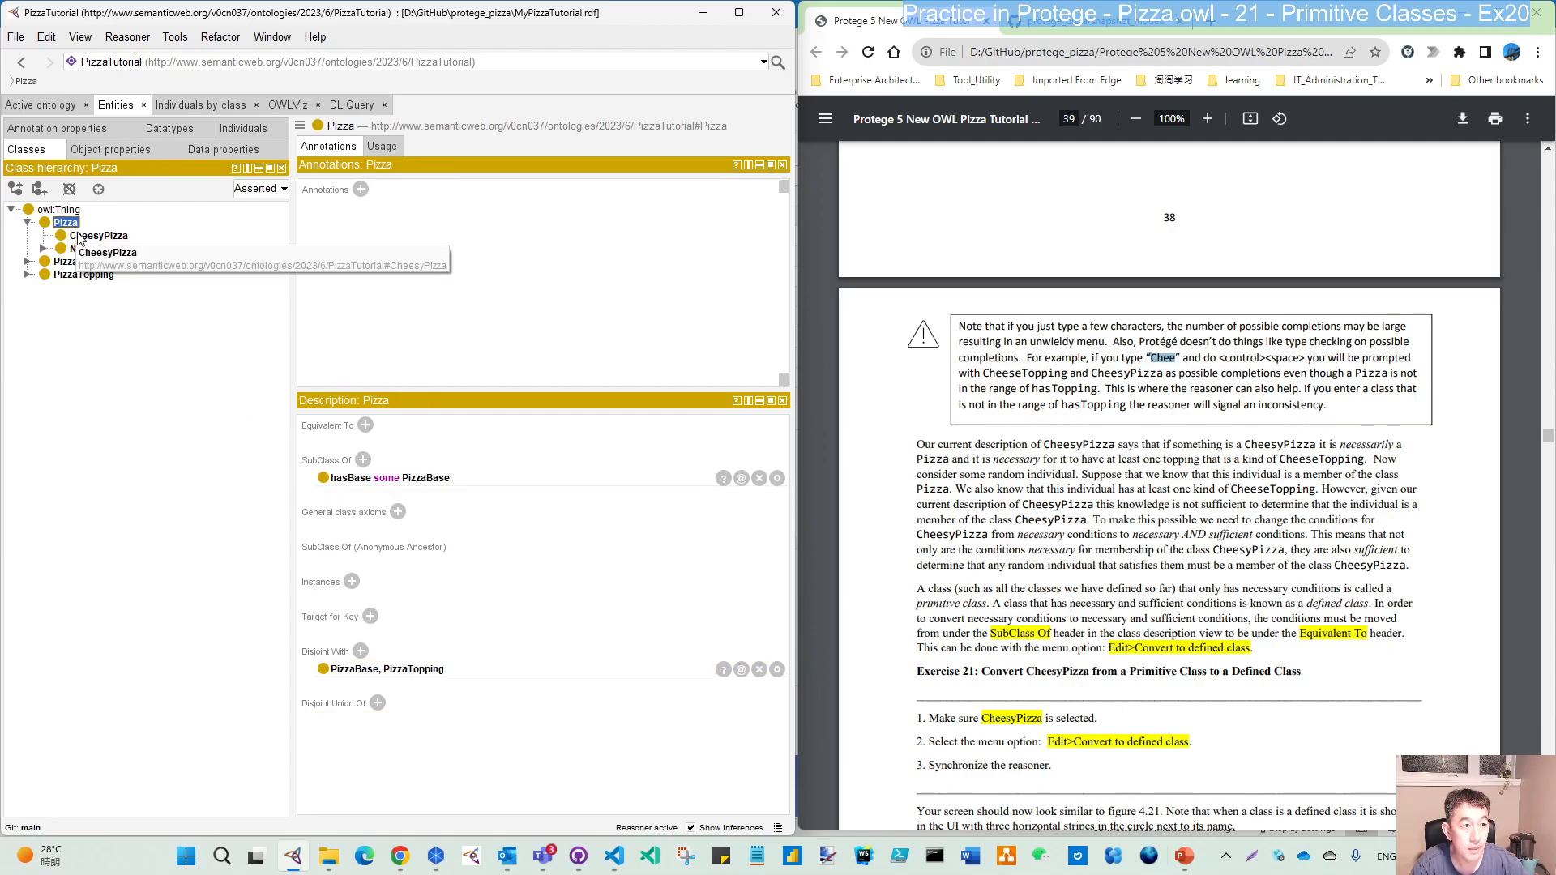
click(79, 237)
Step: Examine CheesyPizza in the inferred class hierarchy and return to the asserted hierarchy
click(261, 190)
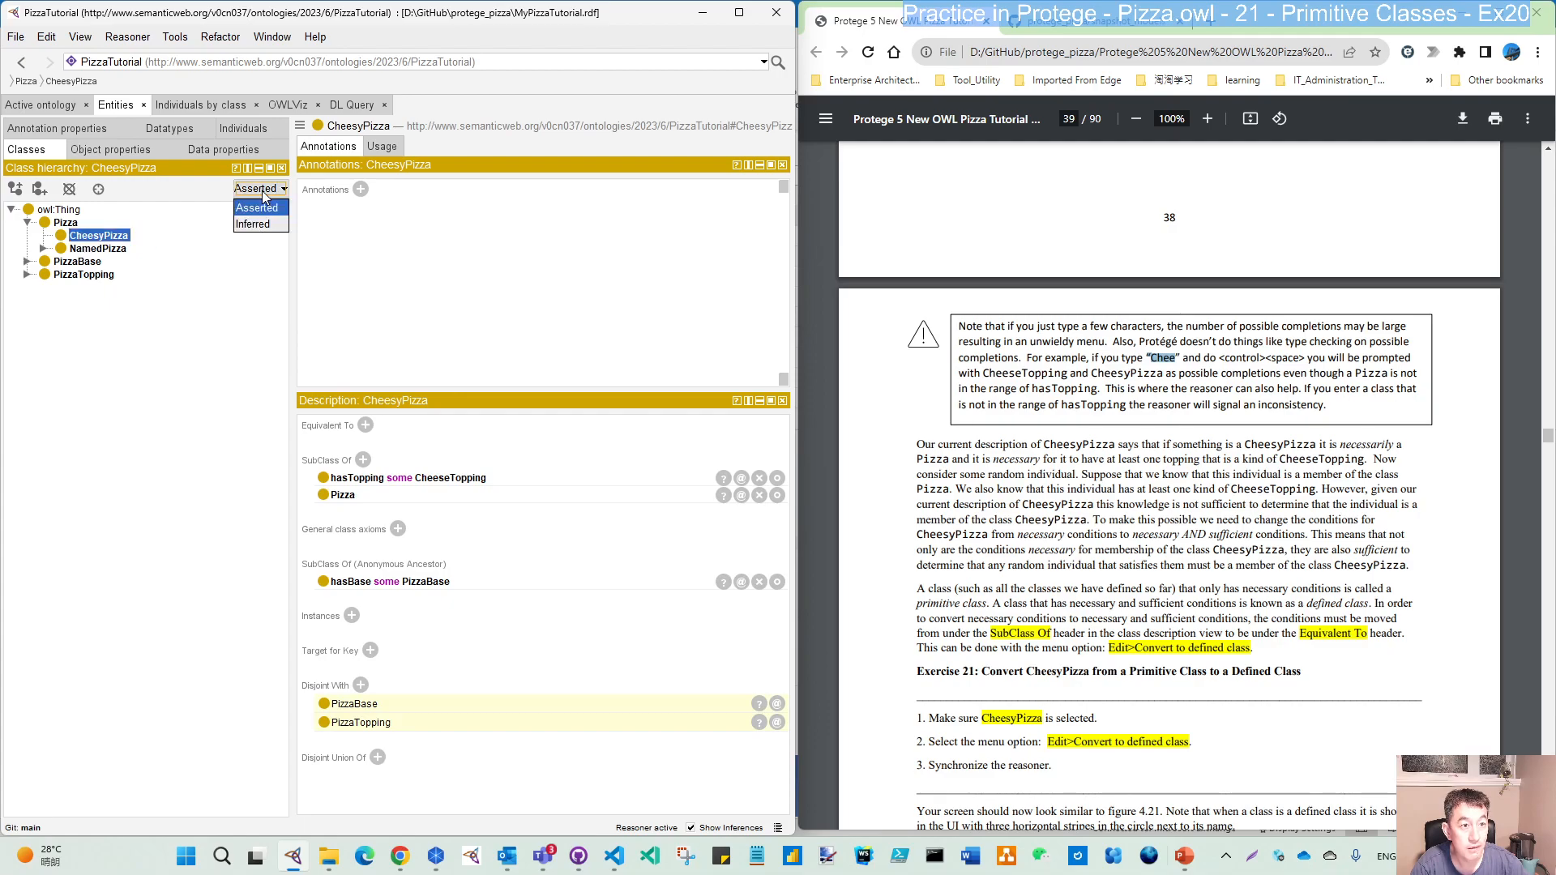
click(259, 225)
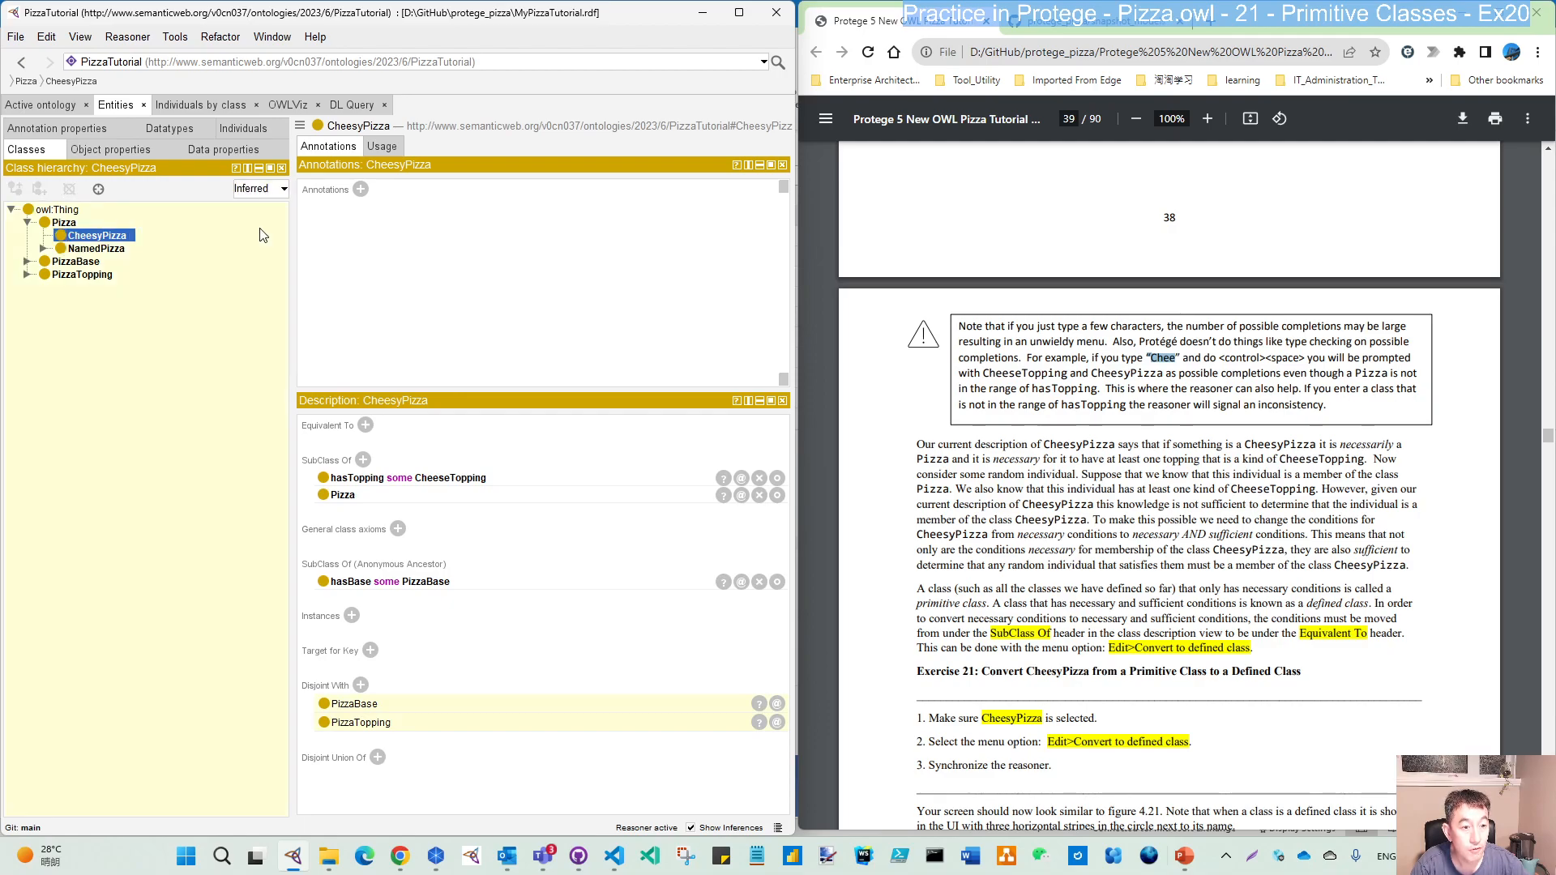
click(267, 194)
click(266, 207)
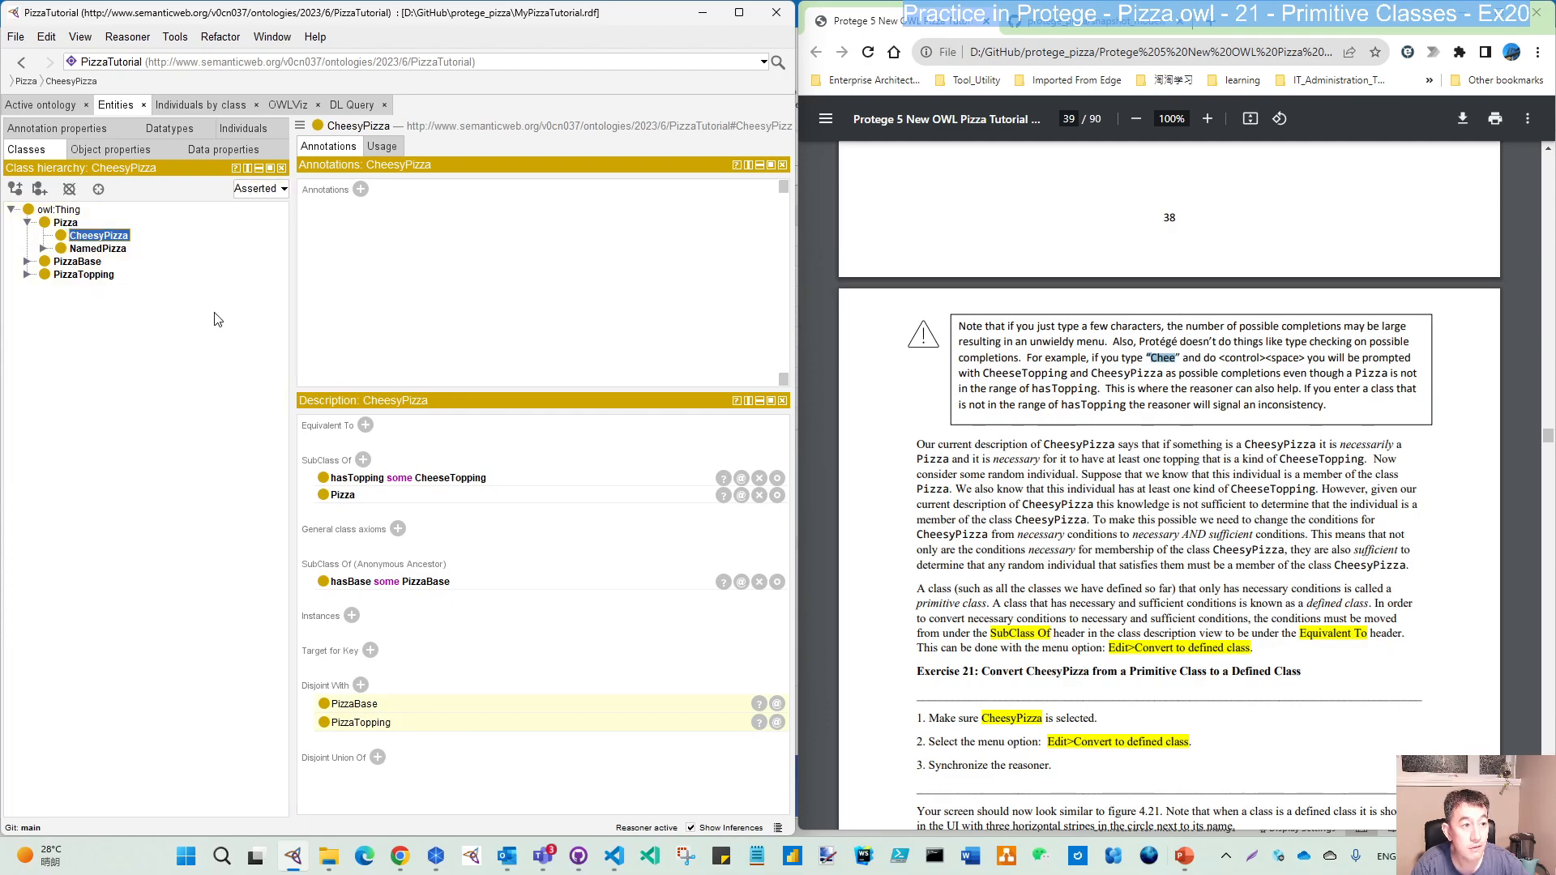